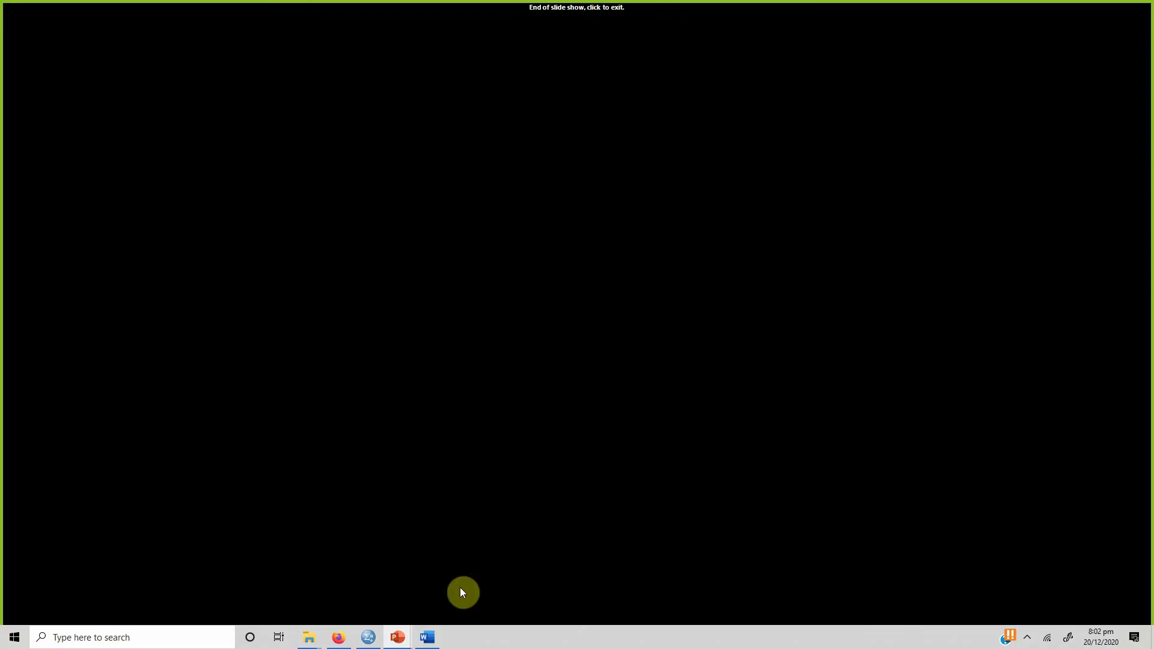
Switch to the SPSS data file and examine the SL, SE, JS and LS score columns
mouse_move(424, 642)
click(374, 605)
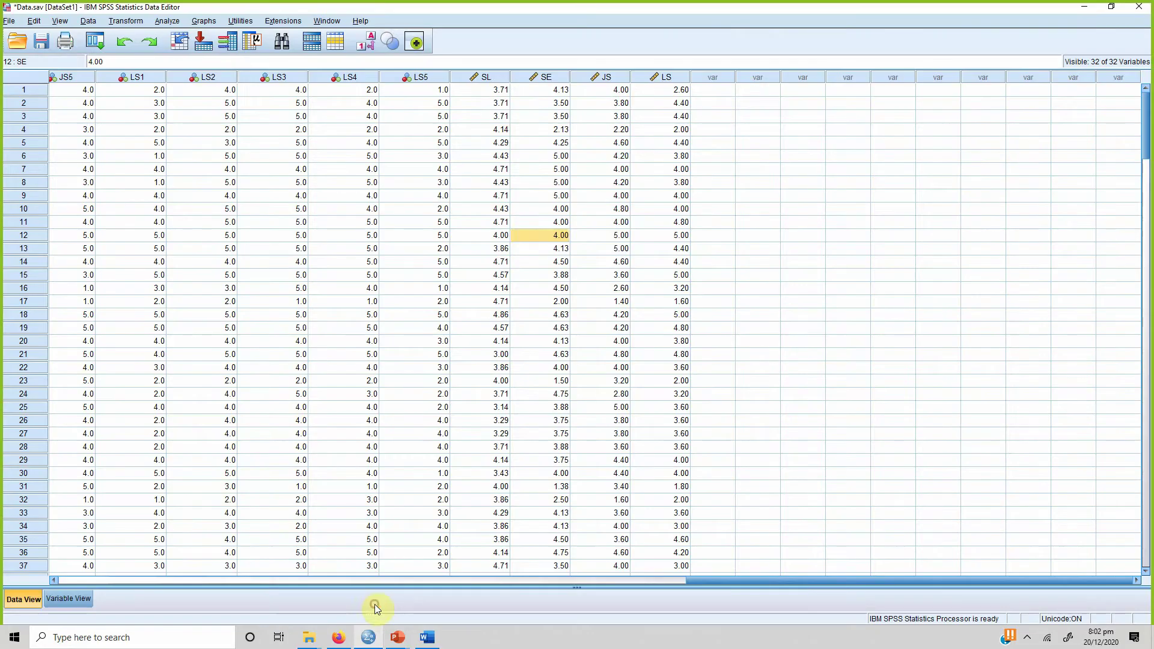
click(496, 78)
drag(499, 79, 648, 84)
click(657, 128)
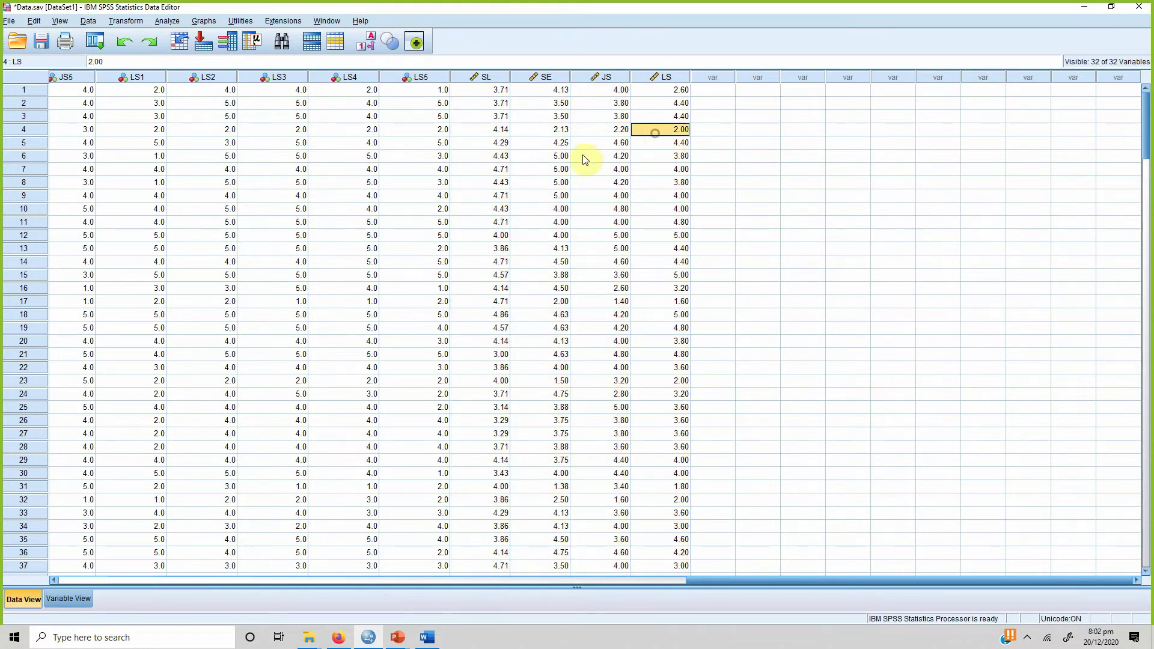
click(667, 77)
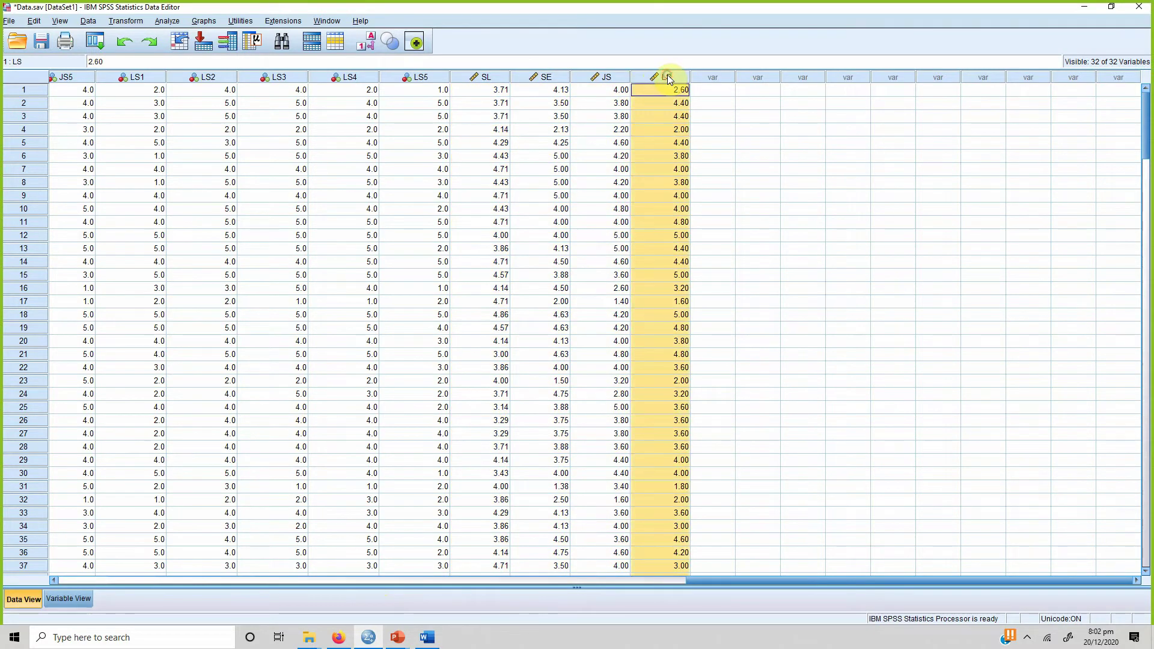
drag(487, 77, 600, 77)
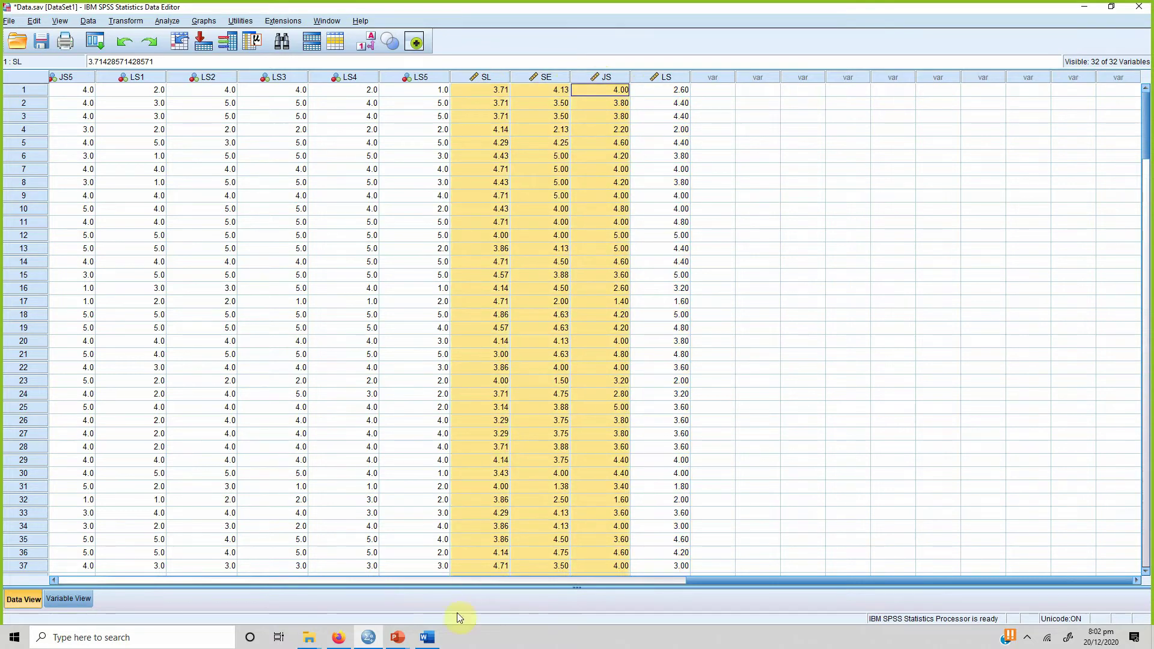
Switch to the Reporting Regression document in Word and review the problem statement, hypothesis H1 and the results paragraph
click(427, 638)
click(165, 278)
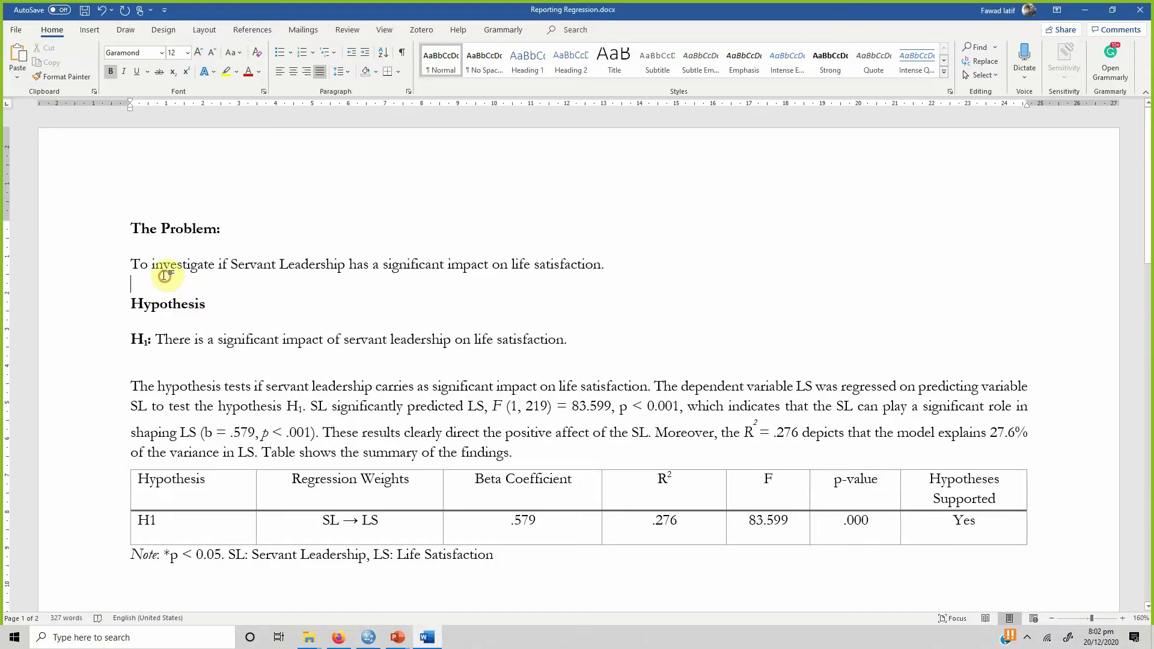
drag(130, 265, 623, 270)
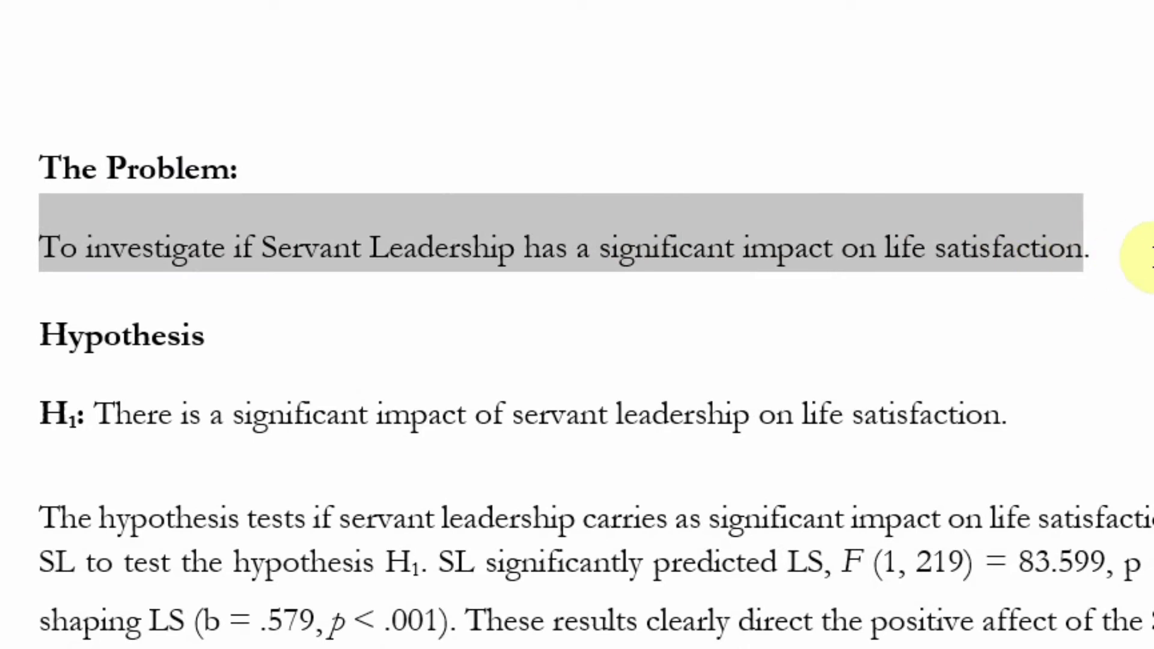
click(610, 379)
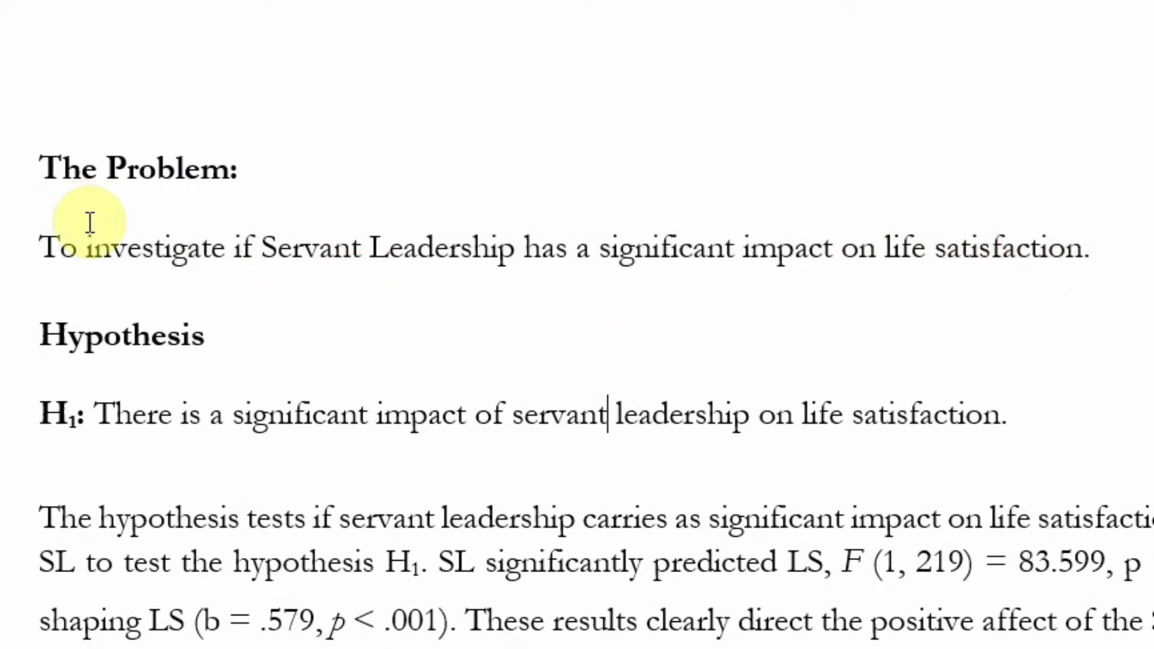
drag(31, 407, 1001, 414)
click(1006, 412)
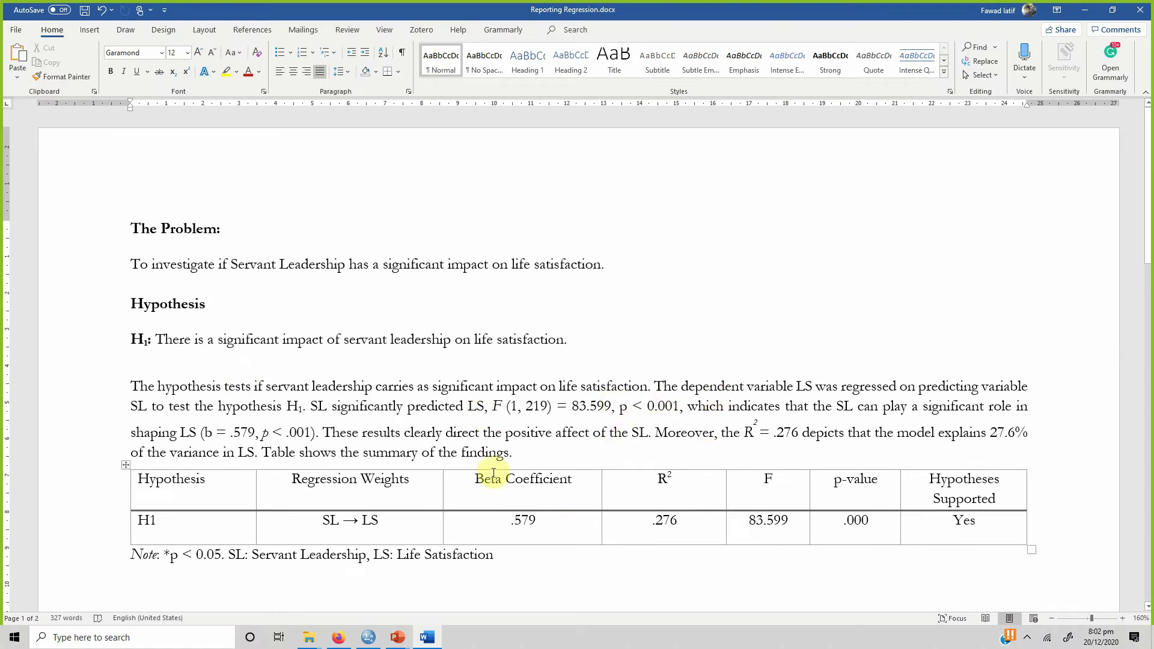
click(306, 407)
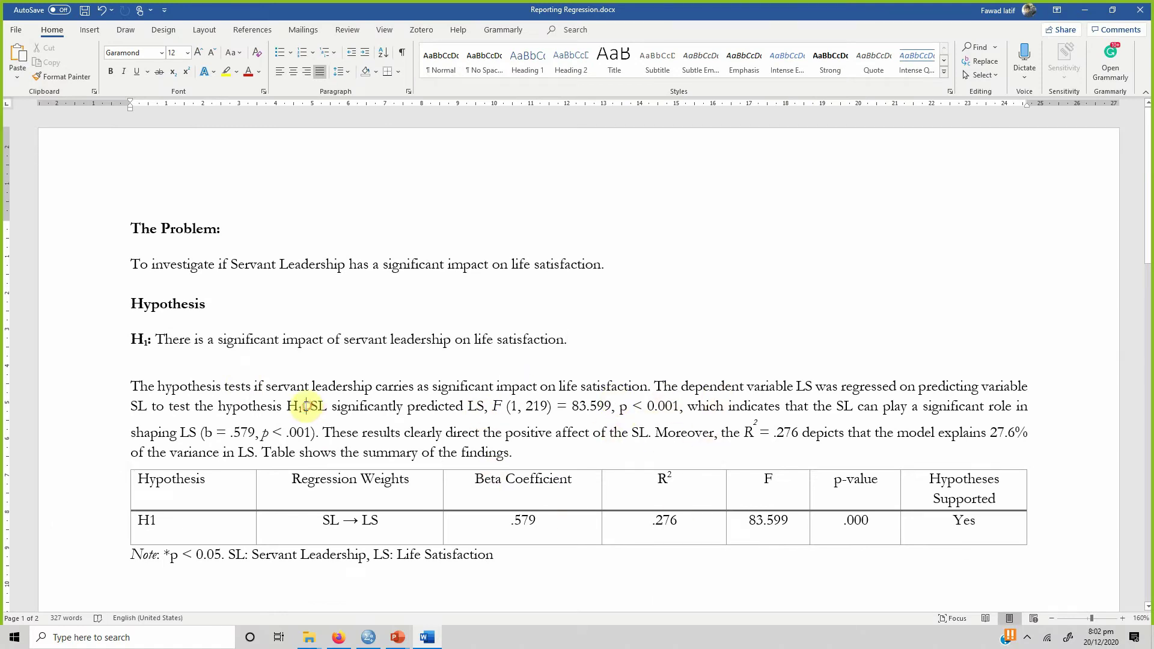
Return to the SPSS dataset and start a Linear Regression with LS as the dependent variable
click(372, 636)
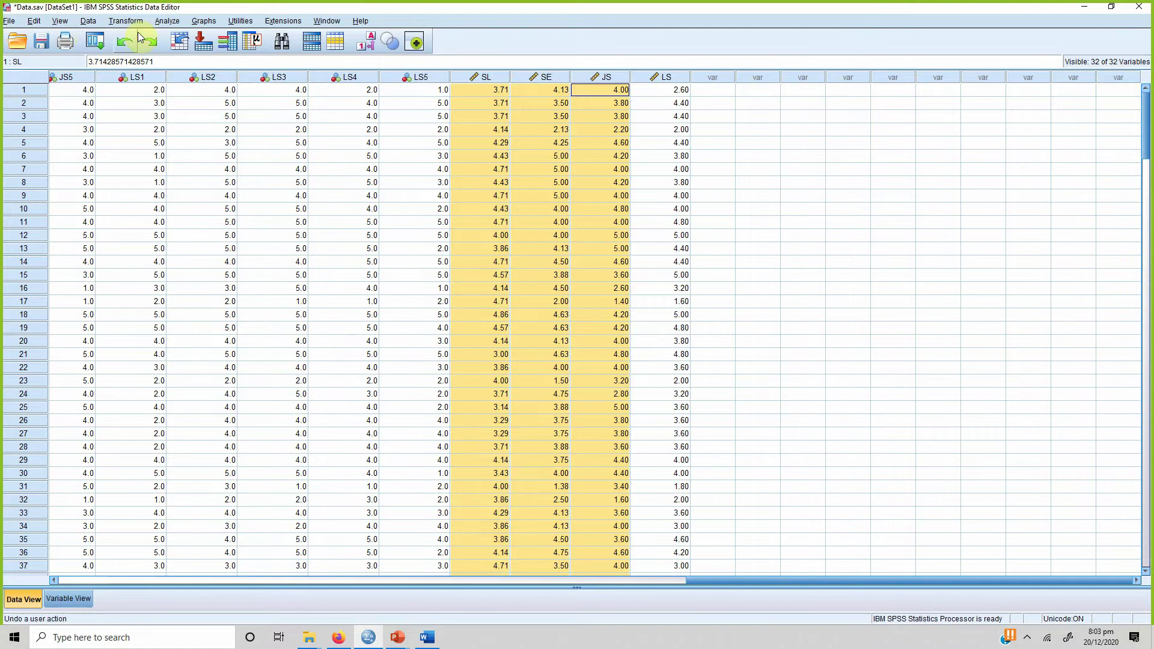
click(165, 23)
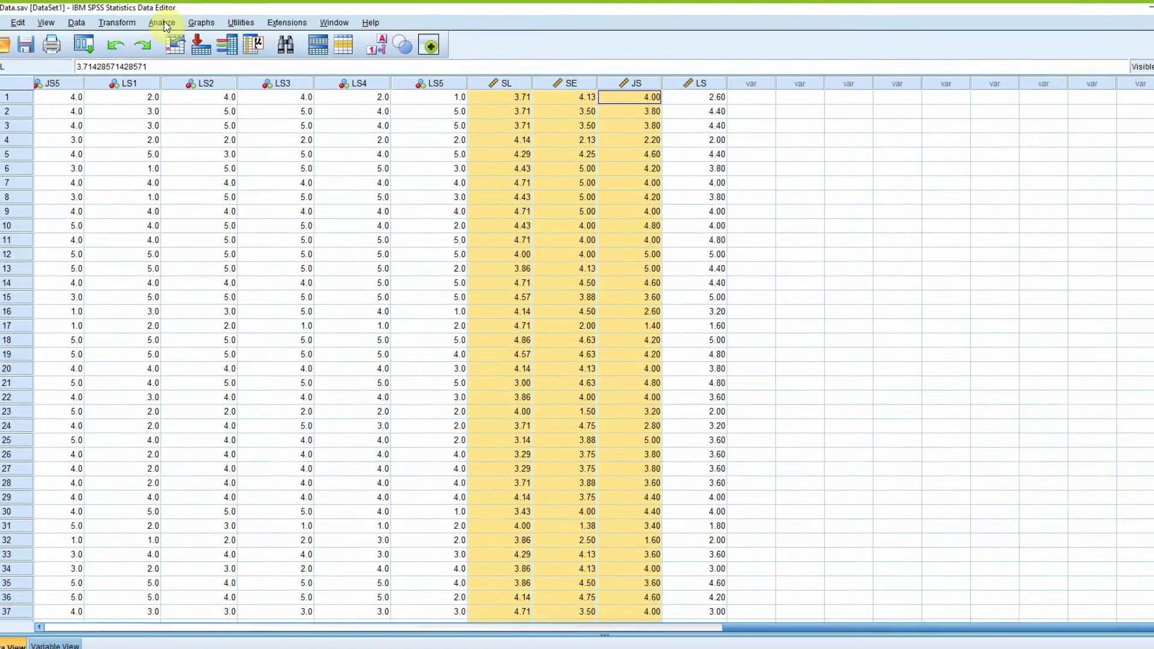
click(167, 21)
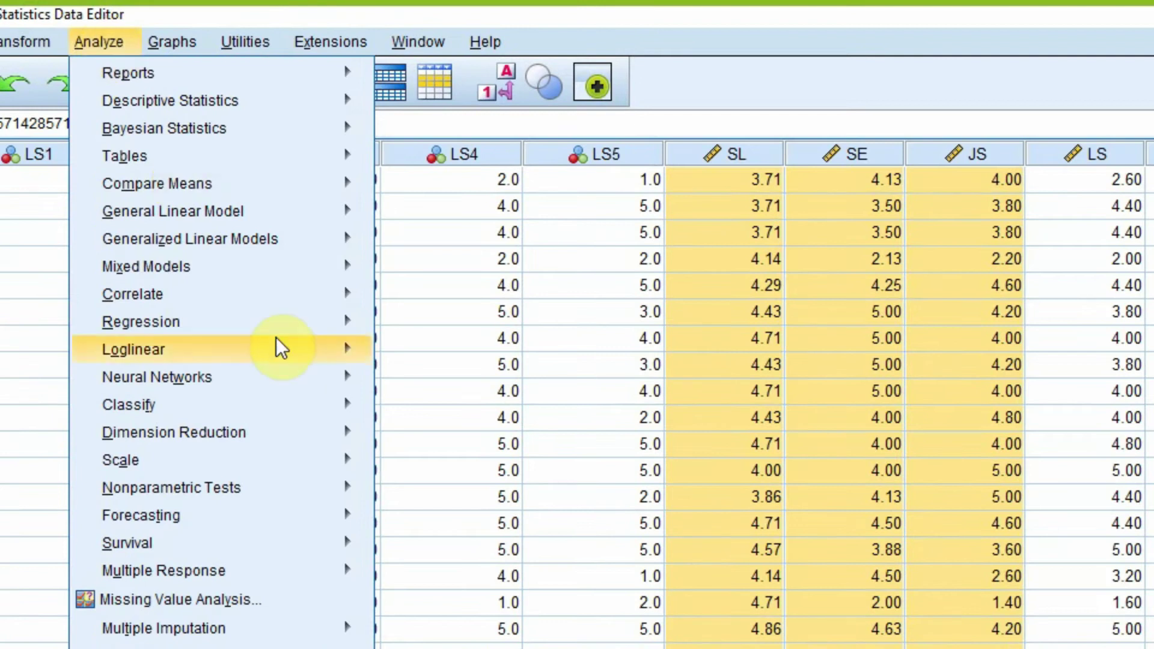
mouse_move(278, 311)
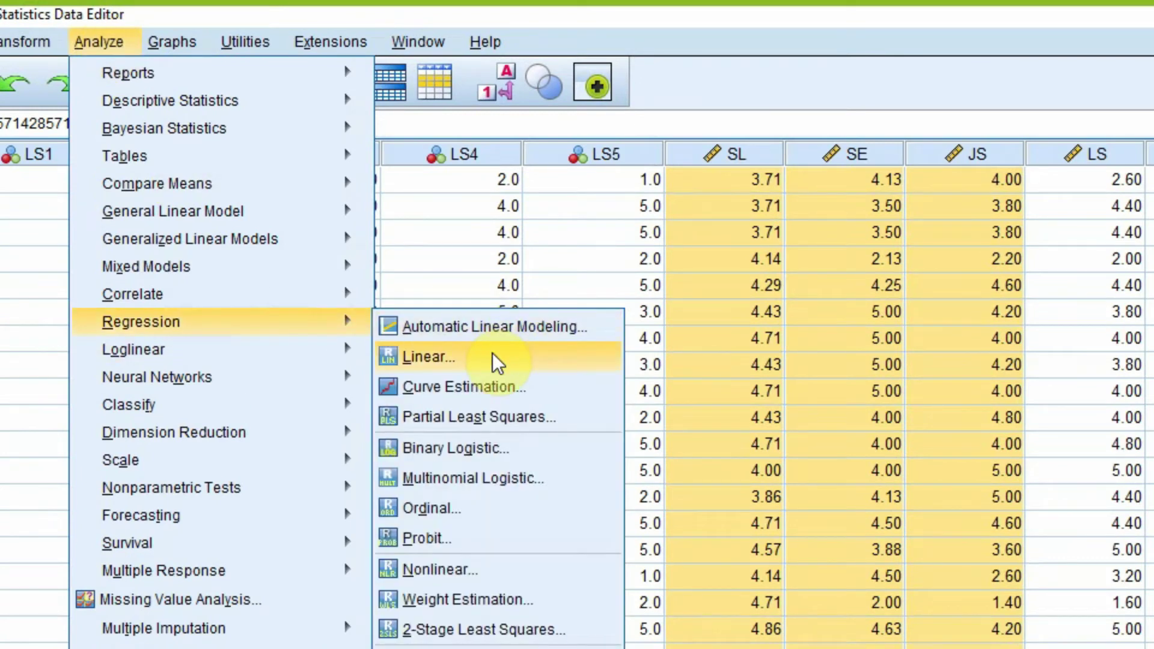
click(539, 353)
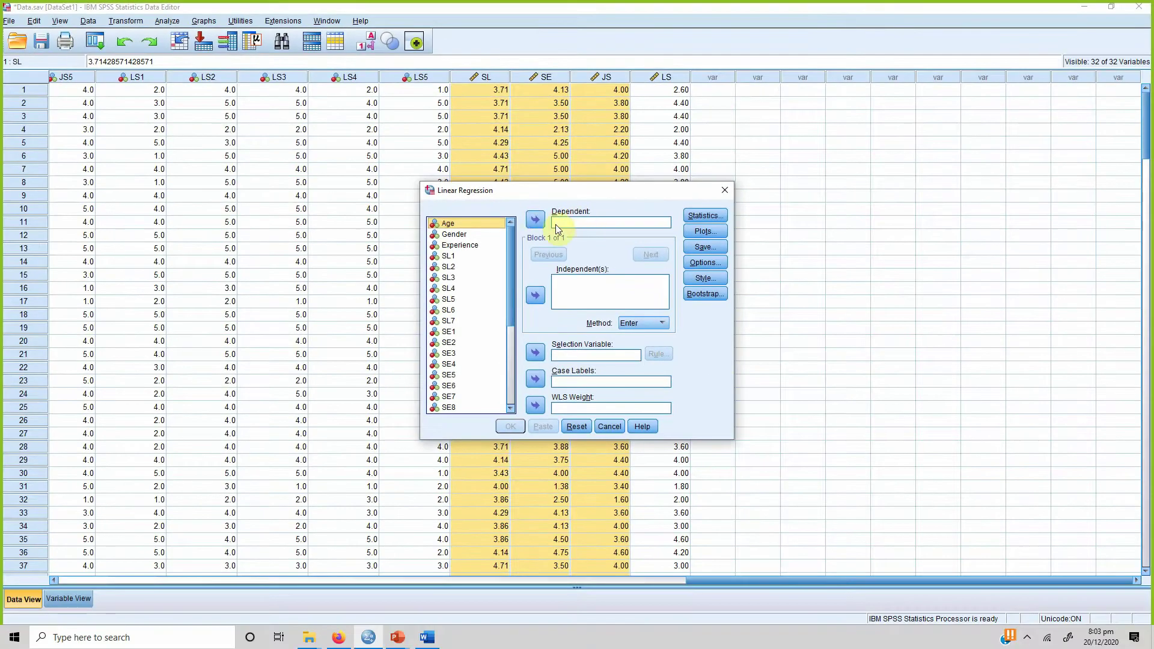
drag(510, 241, 512, 325)
click(312, 492)
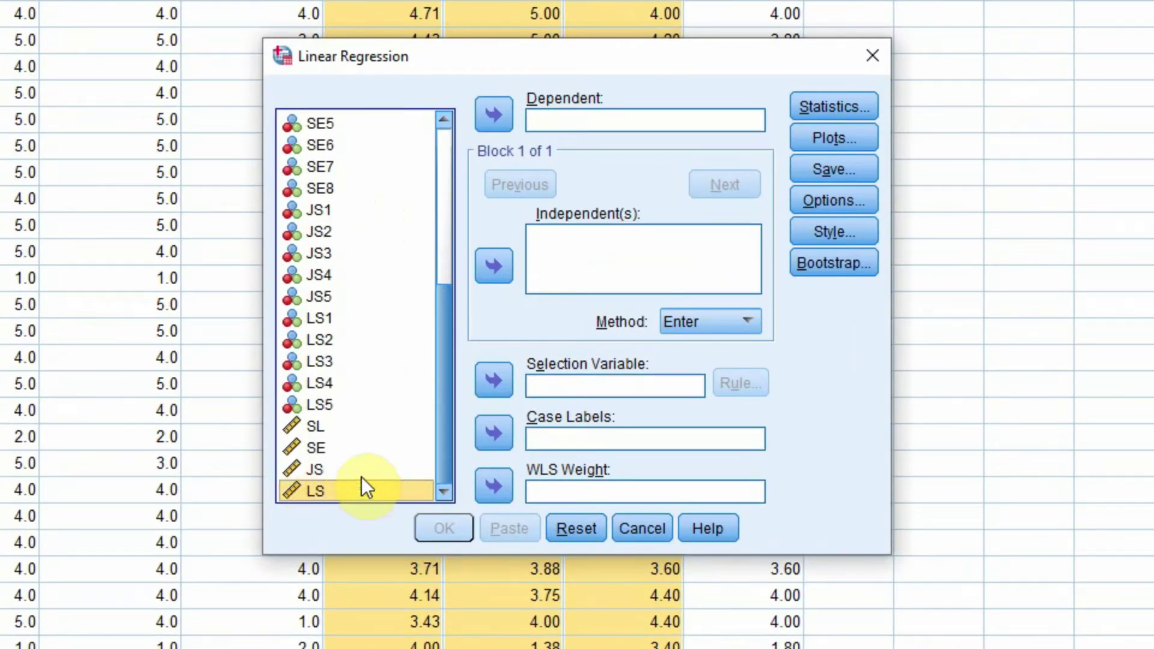
click(507, 114)
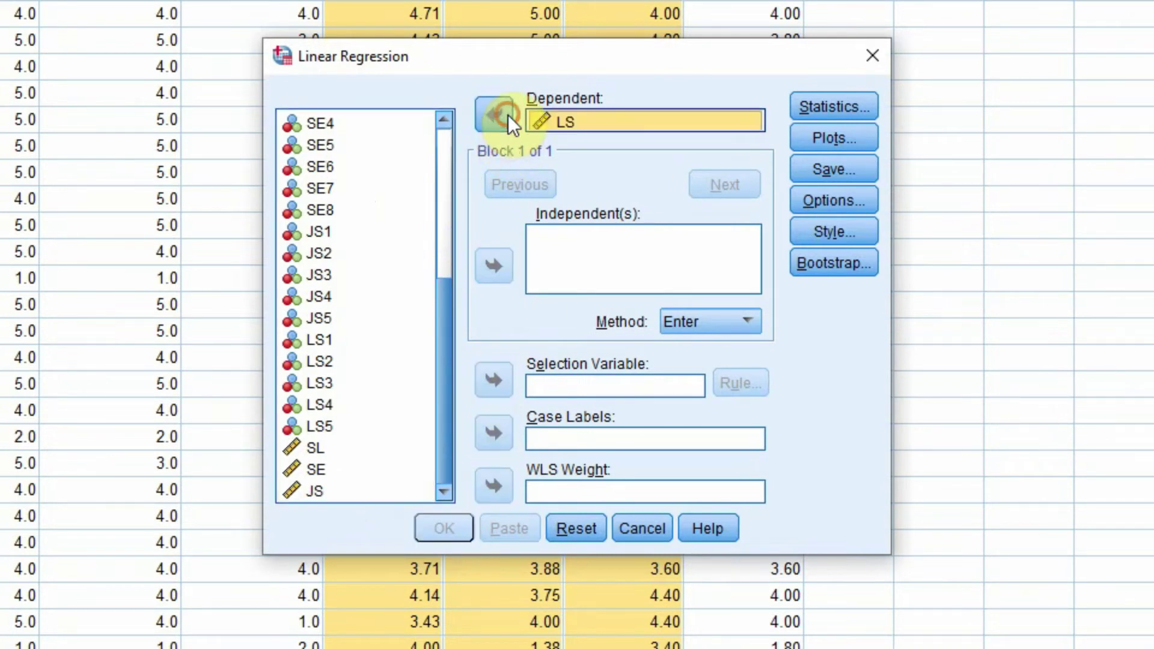
Add SL as the independent variable with the Enter method and run the regression
click(320, 448)
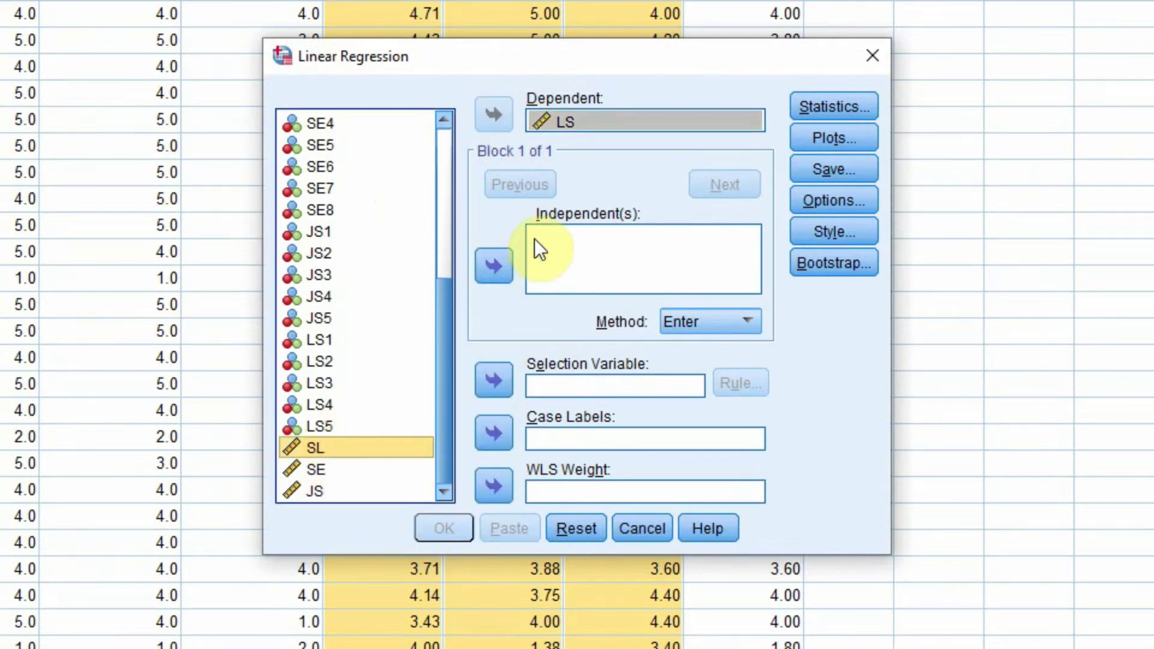
click(493, 266)
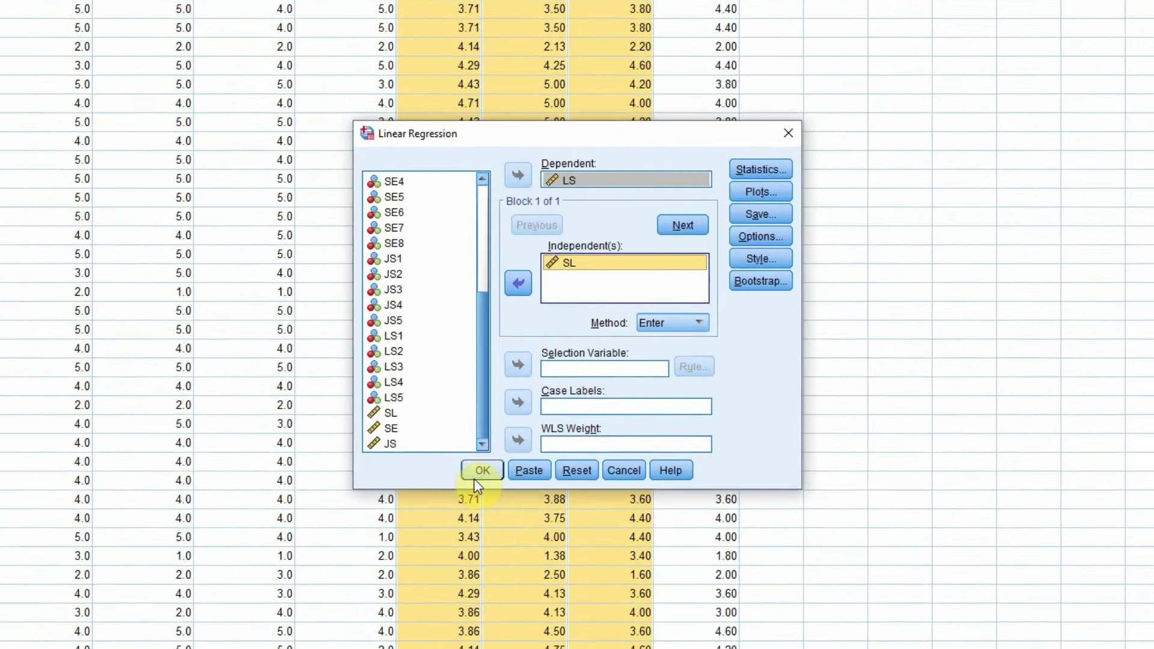
click(444, 528)
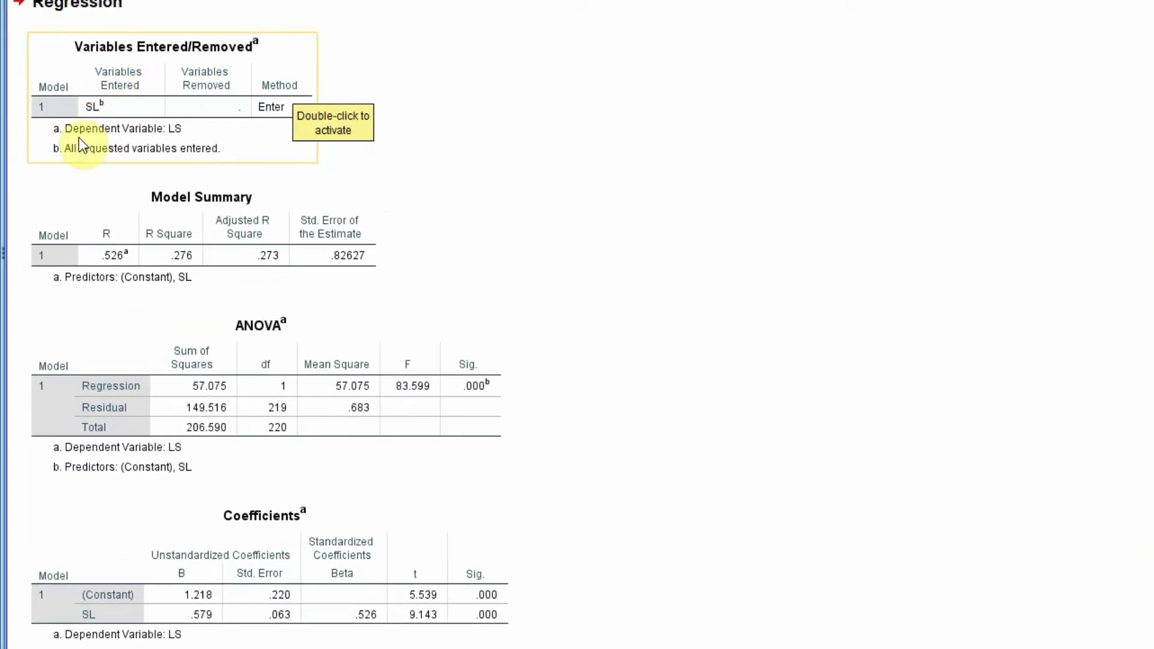
Examine the Variables Entered/Removed, Model Summary, ANOVA and Coefficients tables in the regression output
click(174, 138)
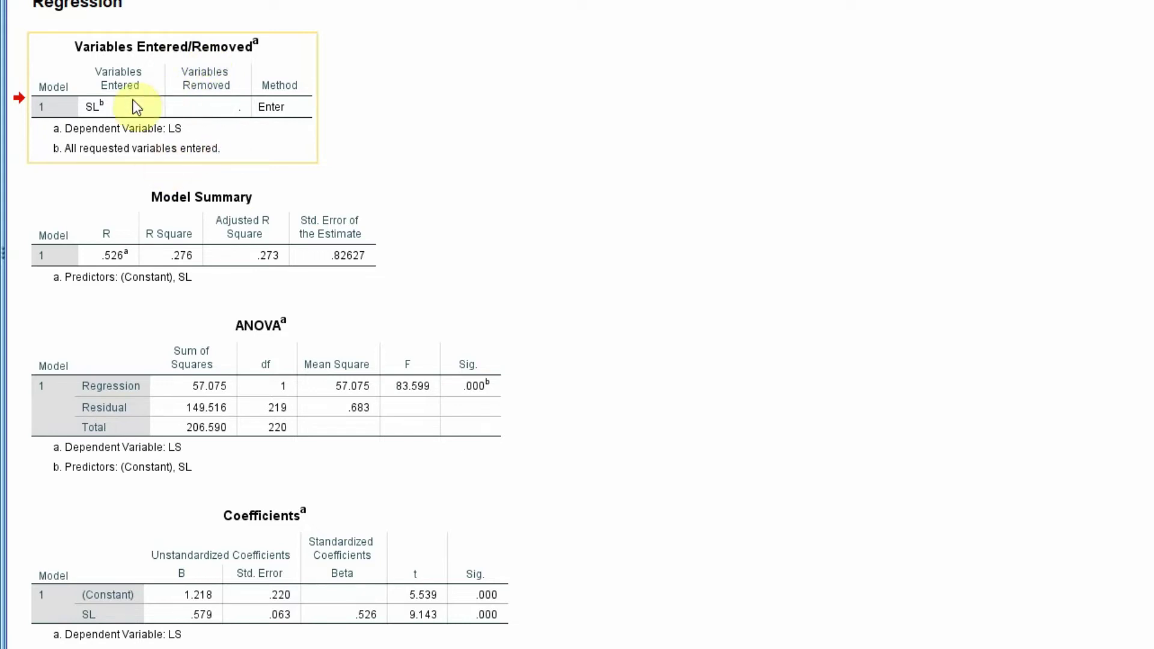
click(279, 137)
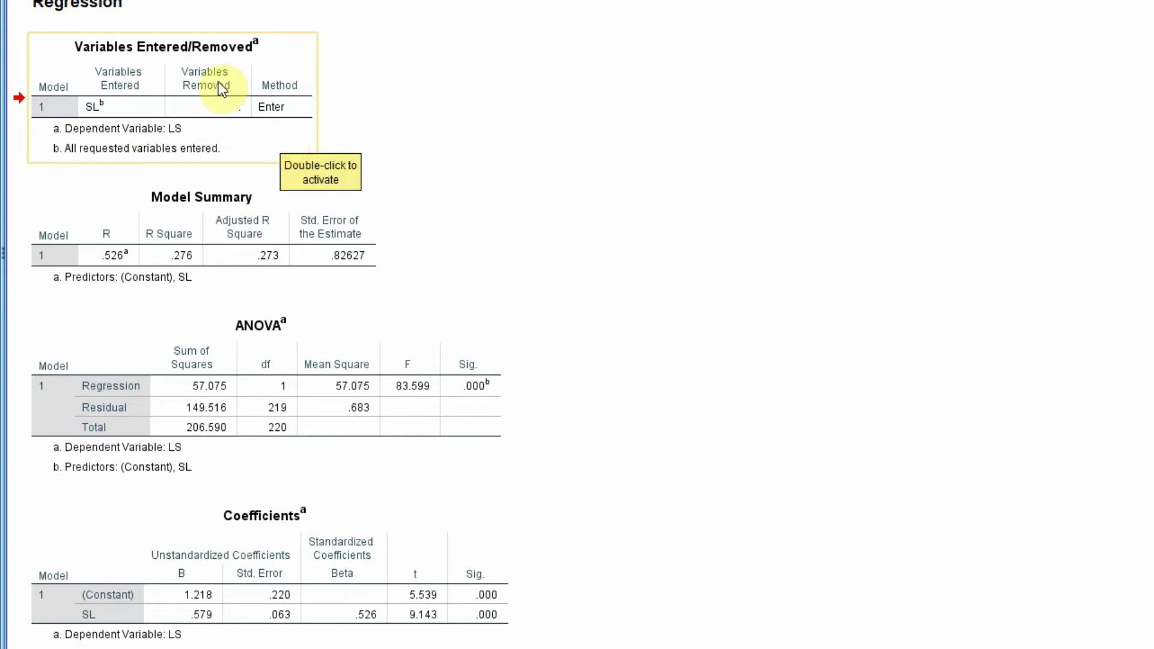
click(327, 190)
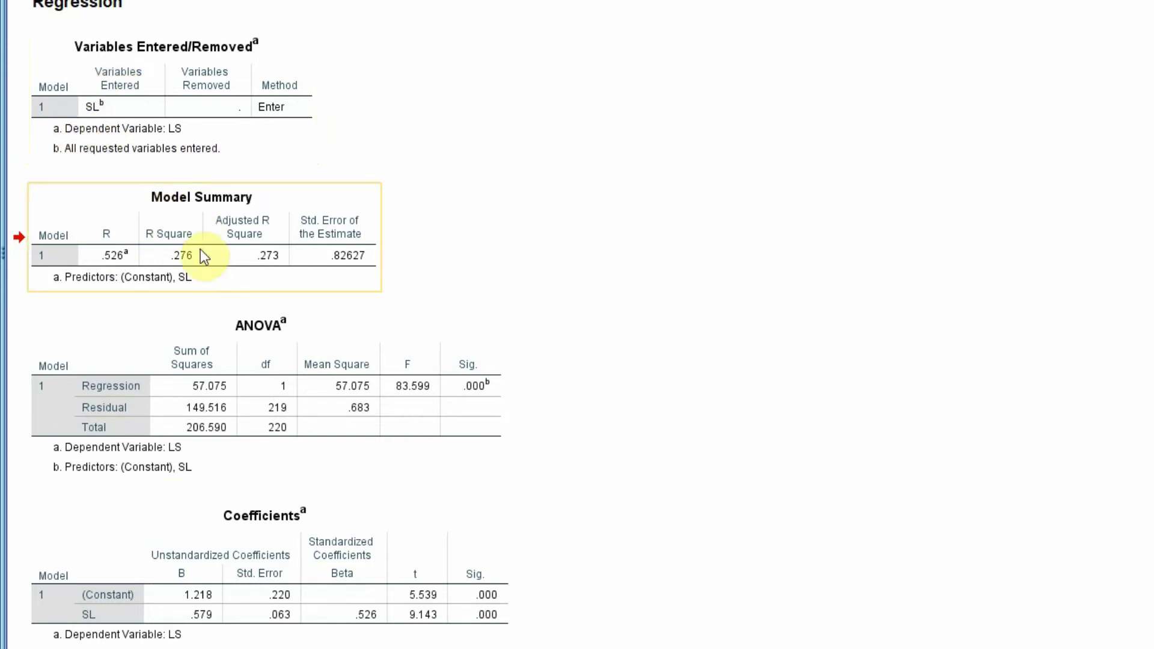
click(184, 212)
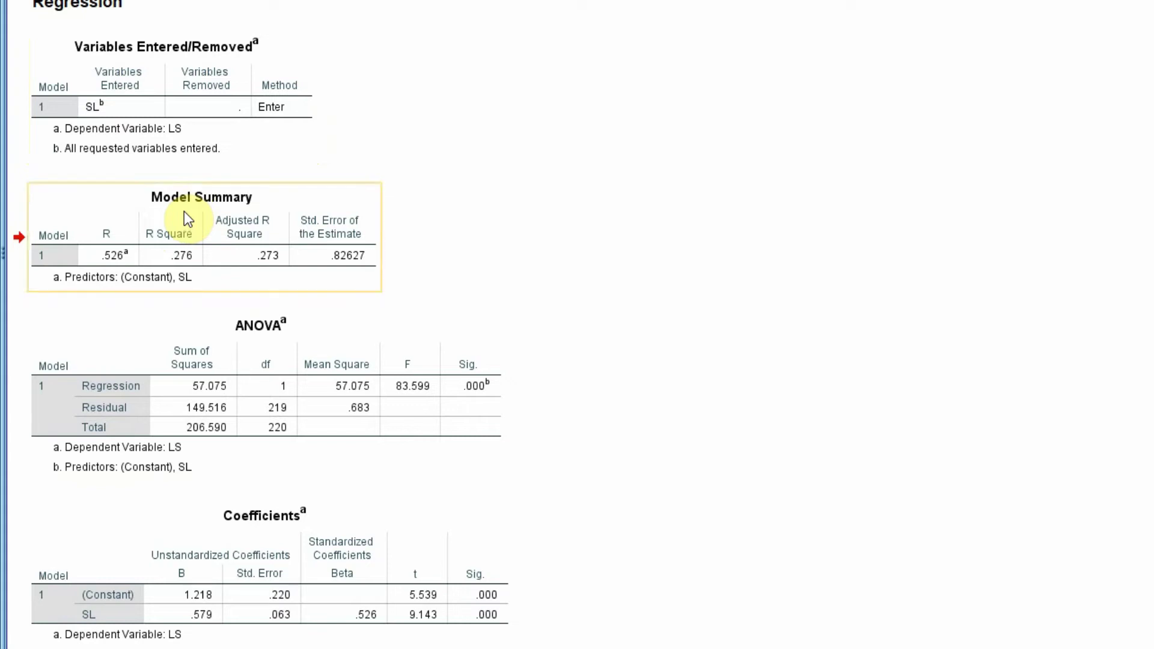
click(363, 328)
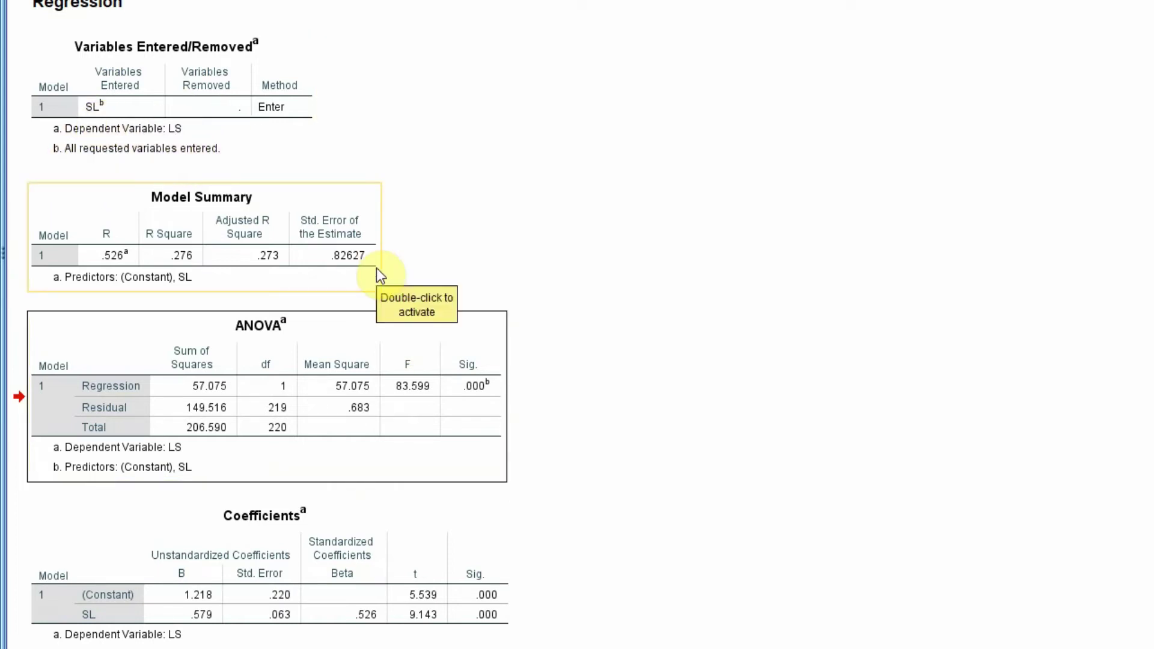
click(263, 517)
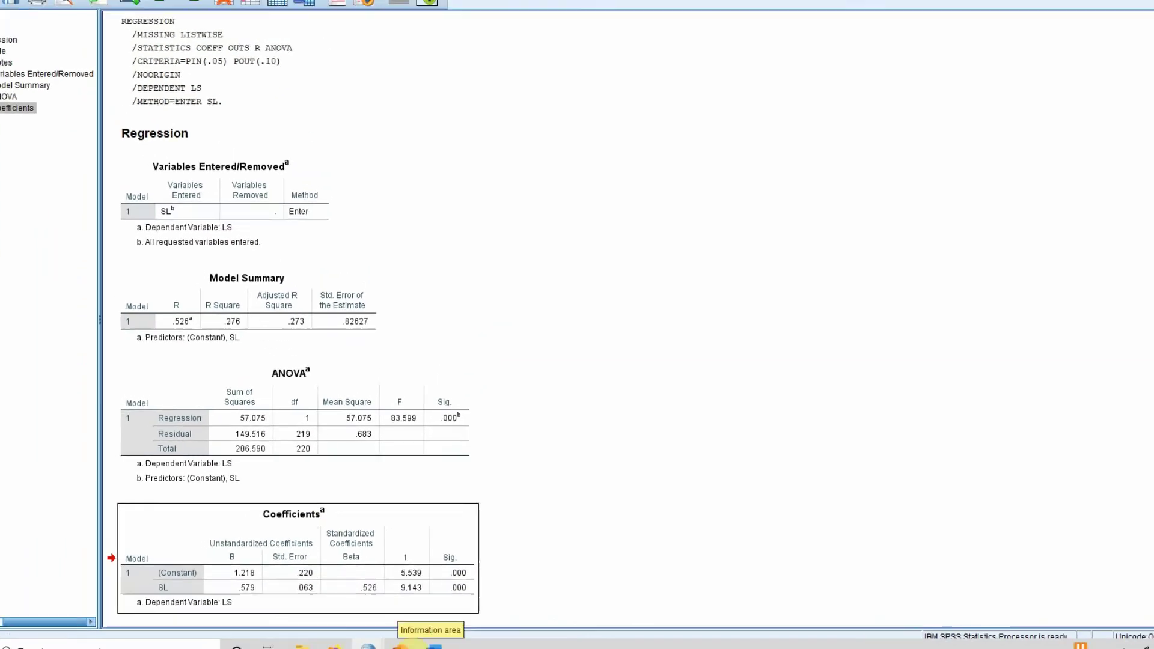
click(283, 273)
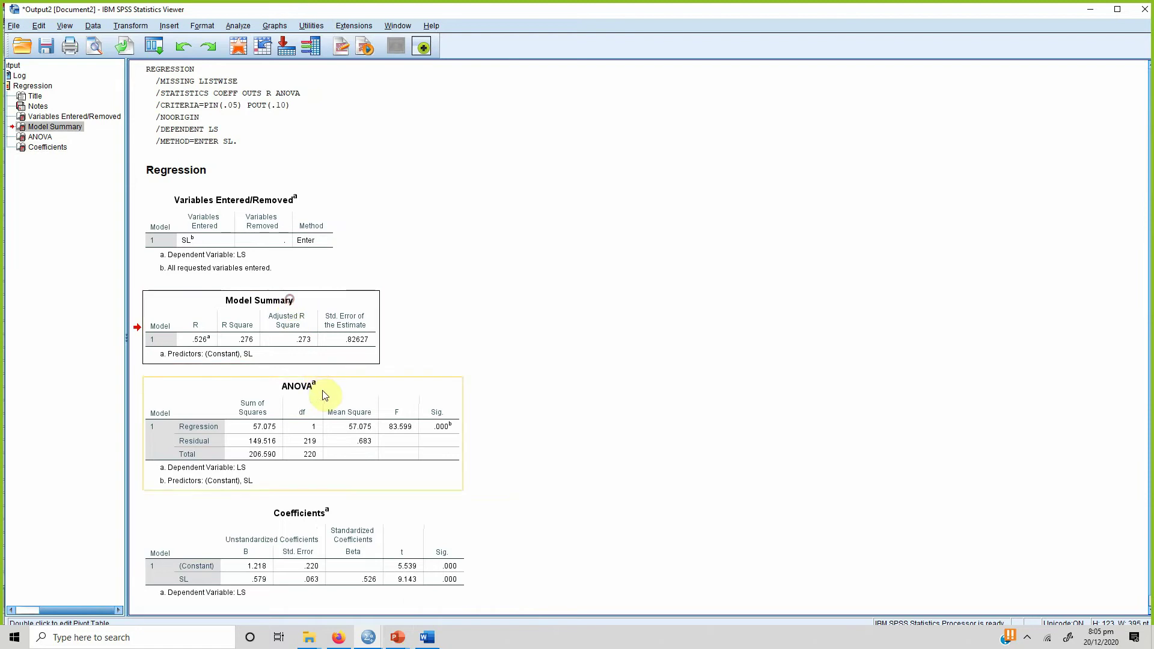
Switch to the Word report and review the hypothesis, regression weights and beta coefficient columns of its results table
click(428, 637)
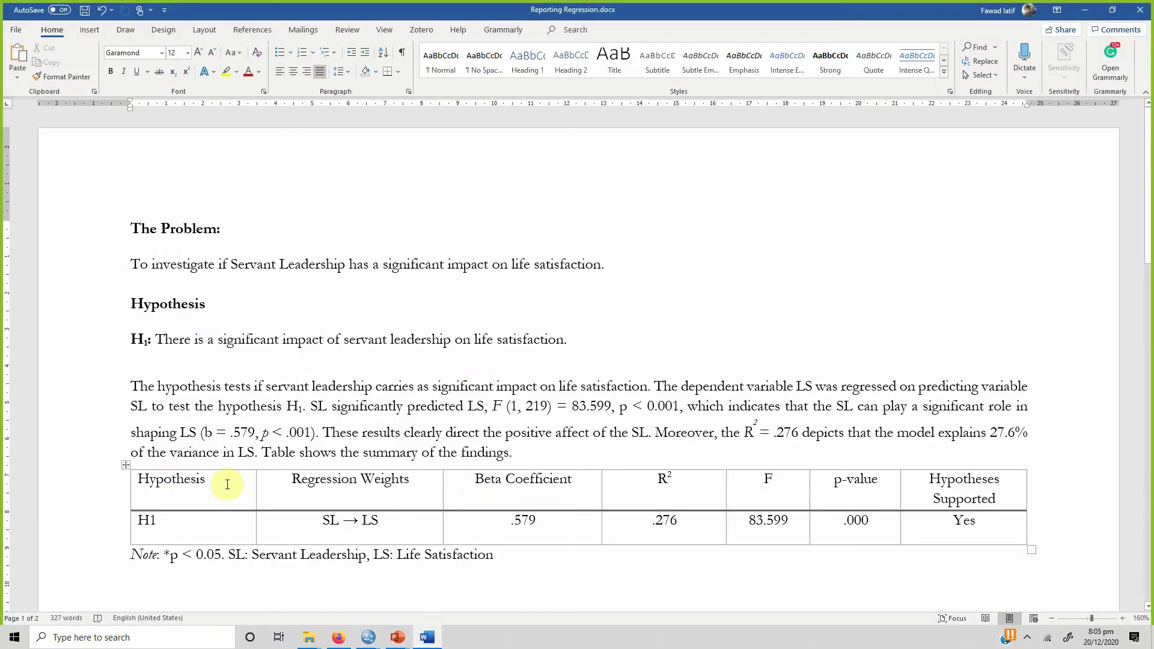
click(125, 465)
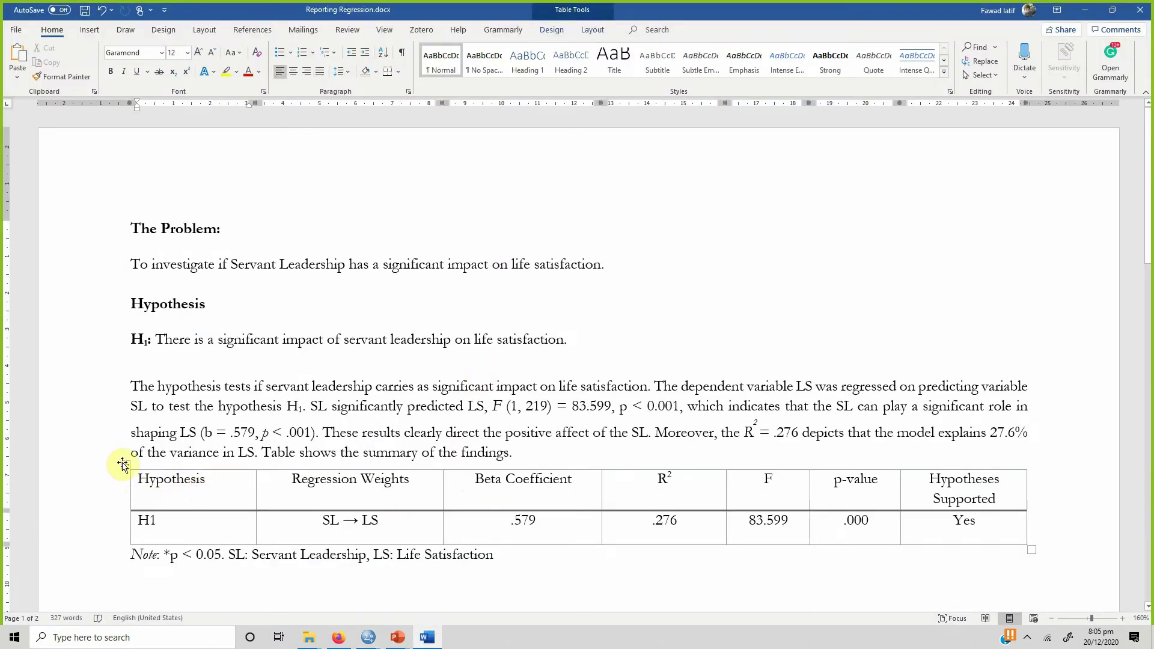
click(183, 492)
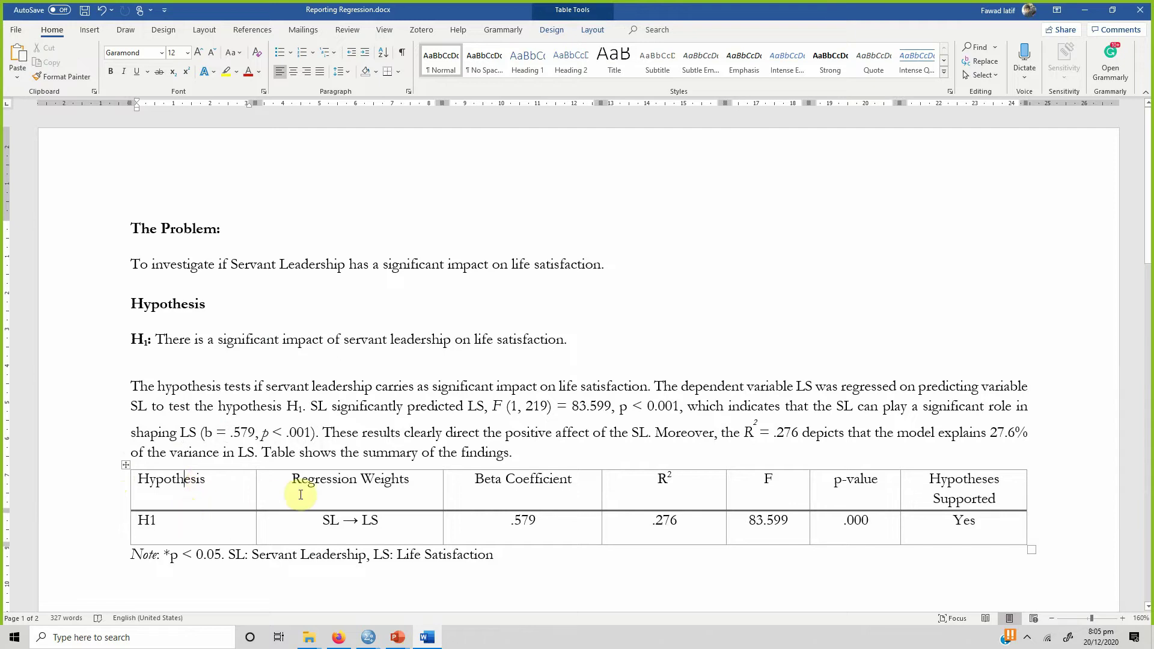
drag(292, 479, 409, 481)
drag(313, 525, 344, 520)
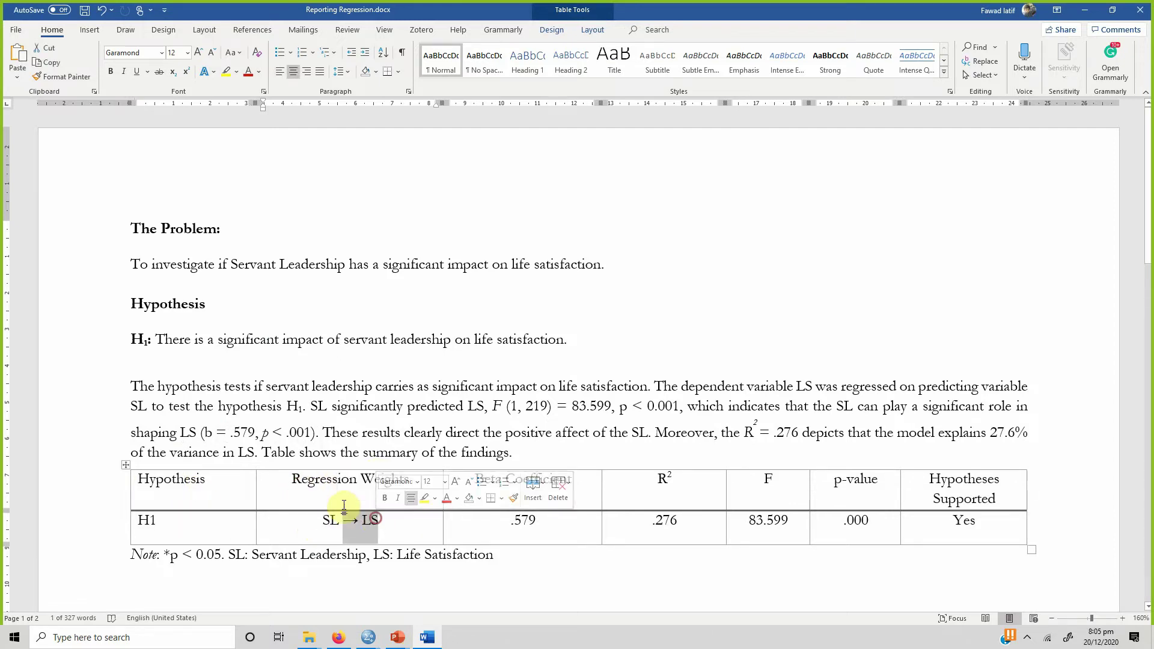
click(540, 521)
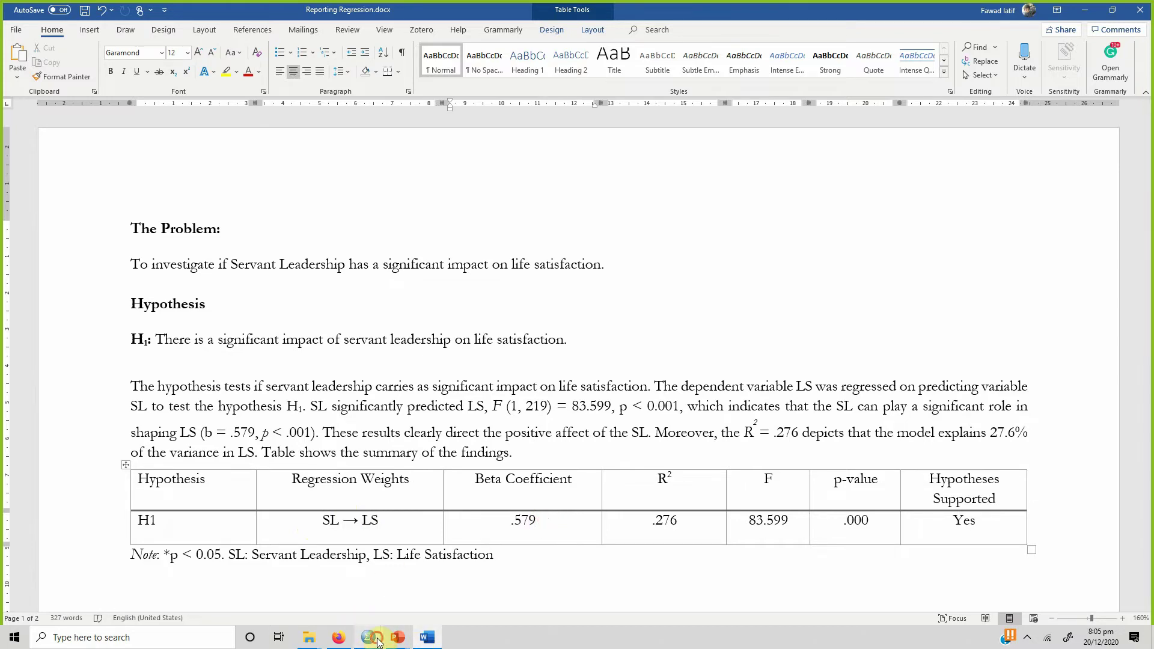
Compare the SPSS Coefficients, Model Summary and ANOVA output with the values in the Word results table
mouse_move(378, 641)
click(421, 576)
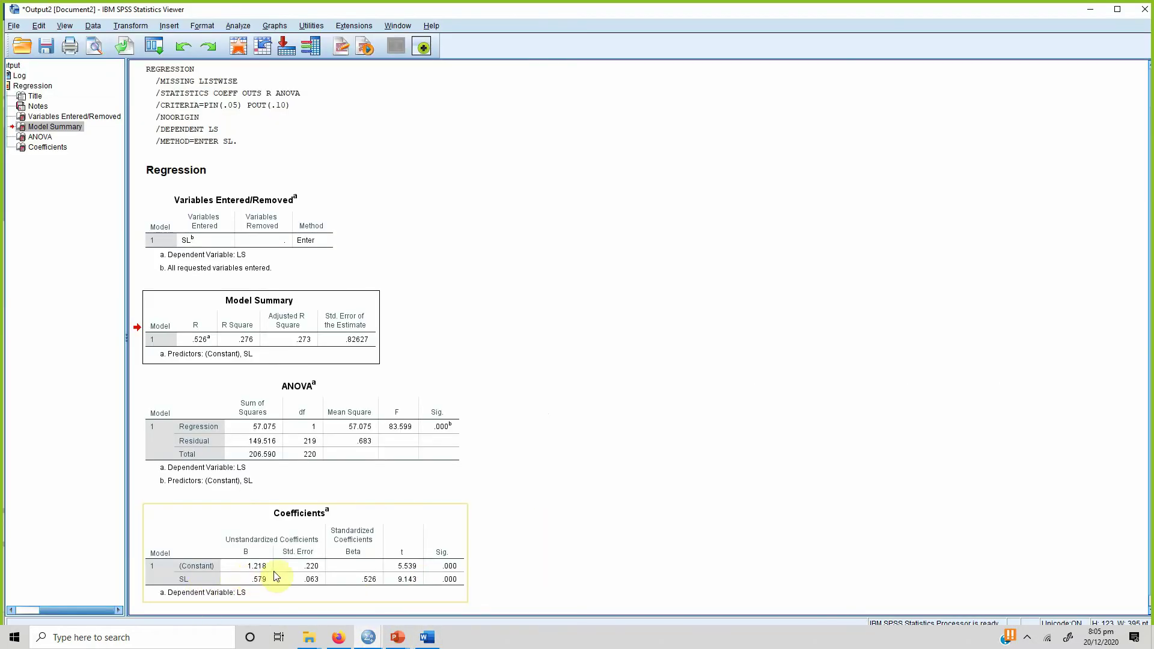
click(427, 638)
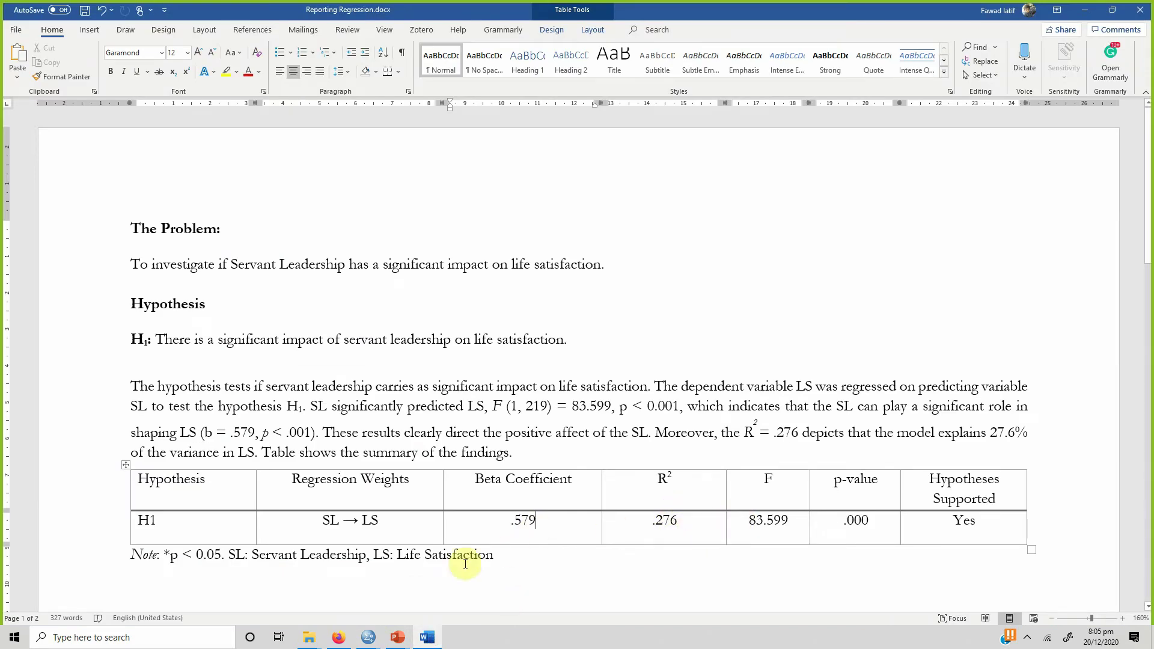
mouse_move(368, 637)
click(392, 596)
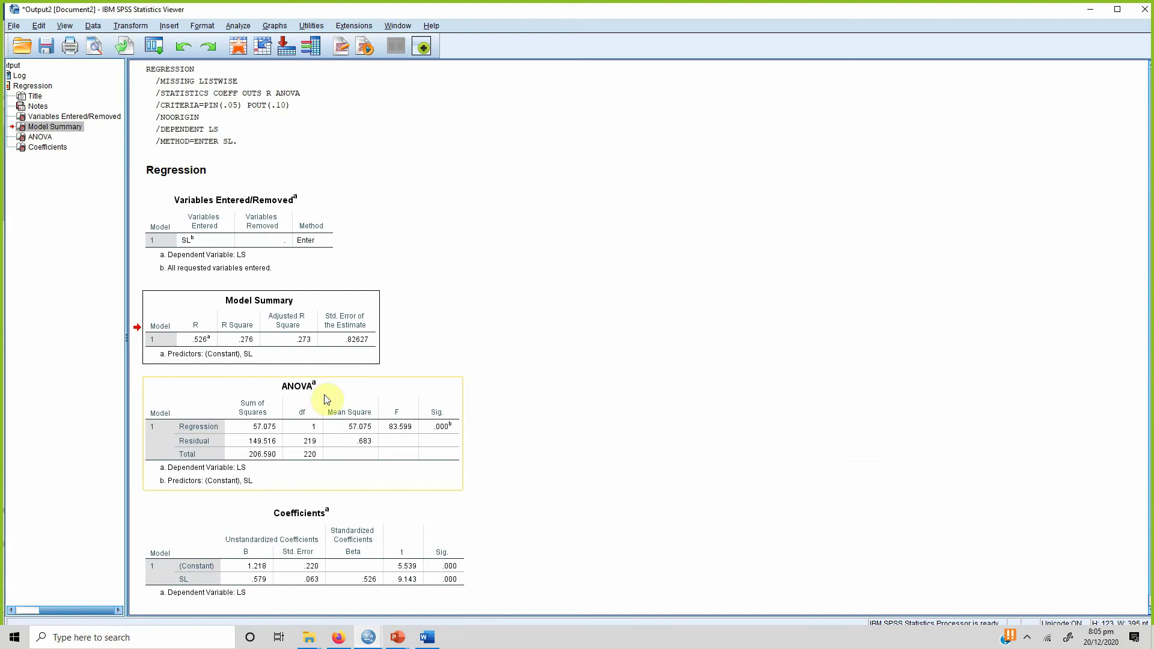
click(428, 637)
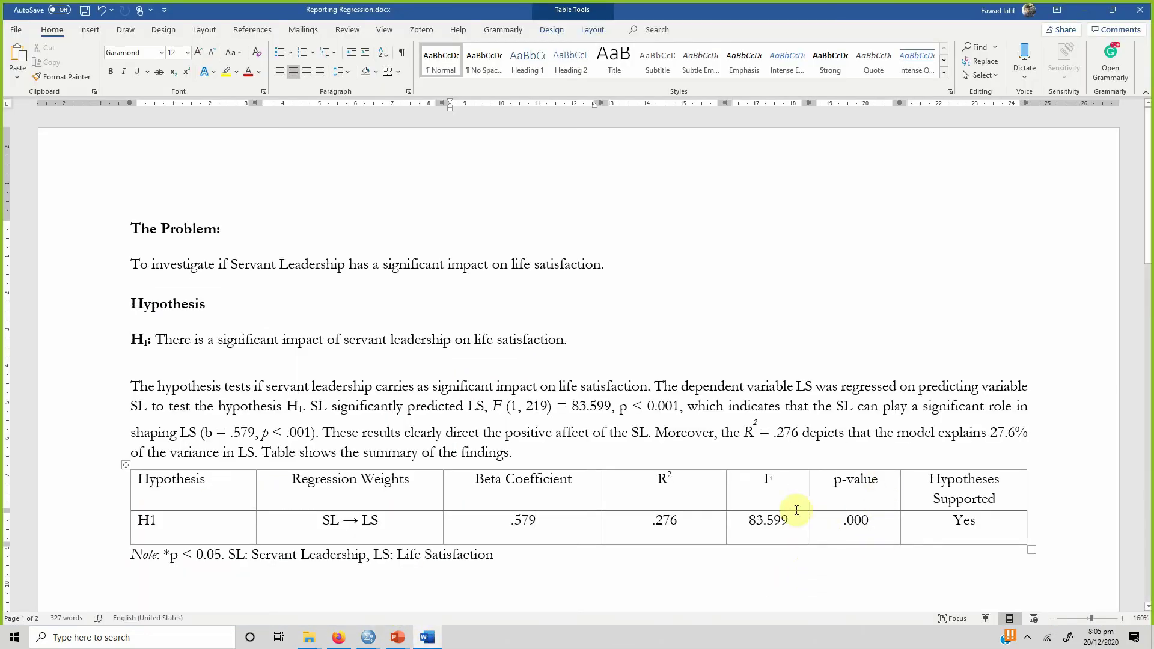
Check the SPSS regression output against the results table and return to the Word report
mouse_move(368, 638)
click(413, 584)
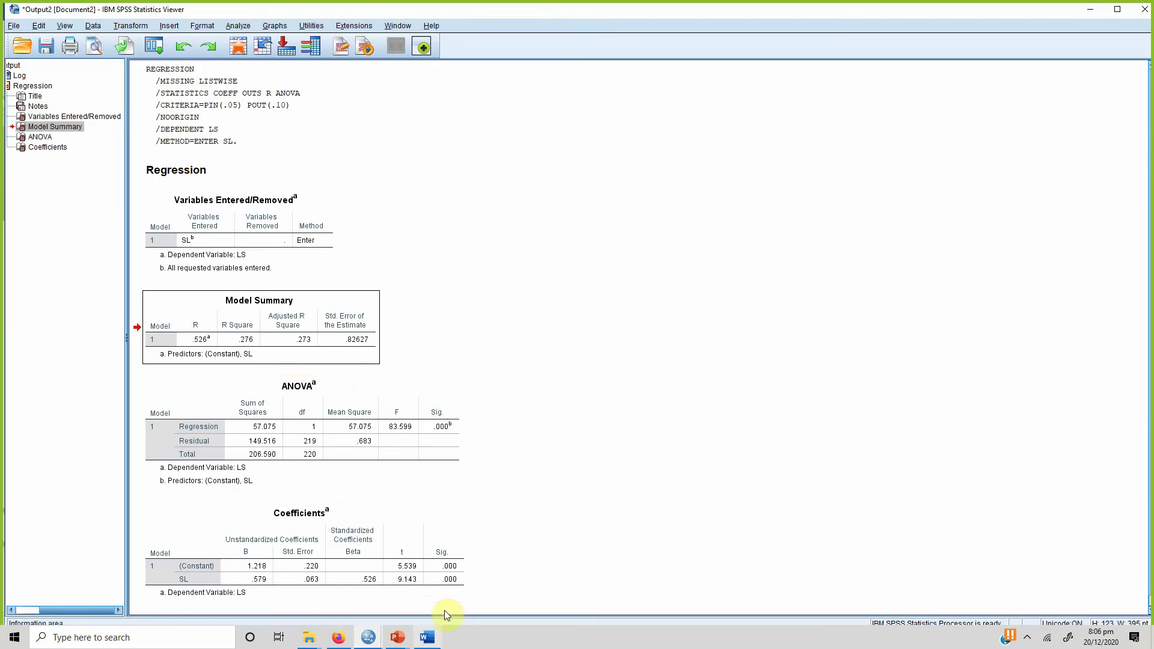
click(427, 638)
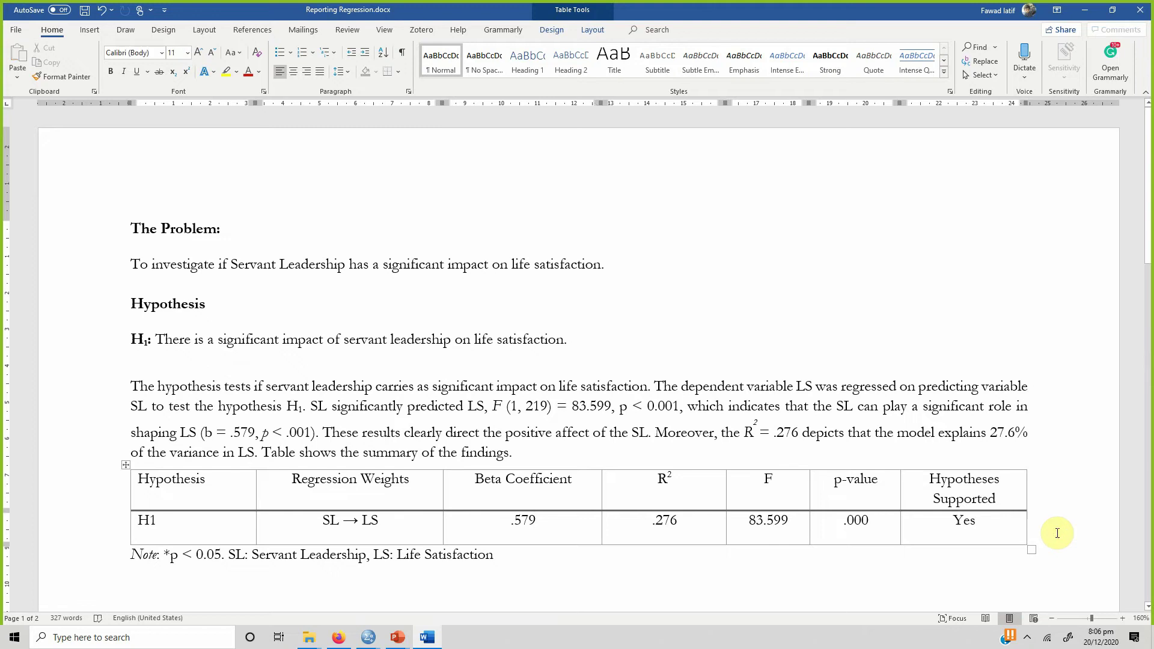
Add an empty row below H1 and a column headed "t-value" between the F and p-value columns
key(Return)
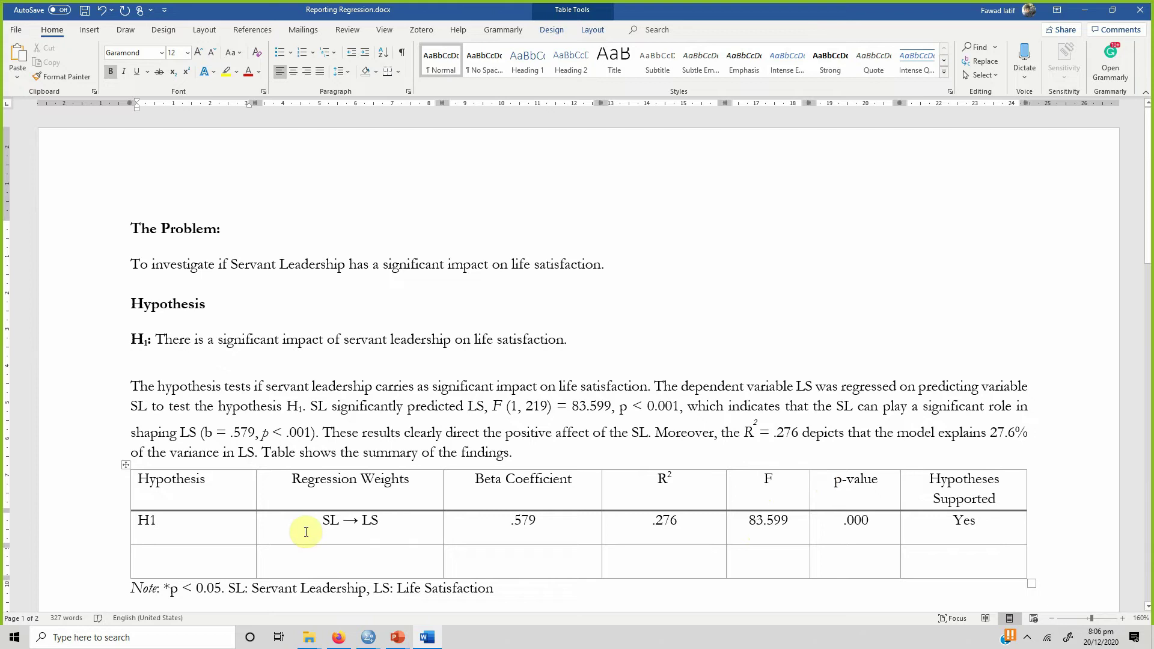
click(810, 465)
click(778, 494)
text(t-value)
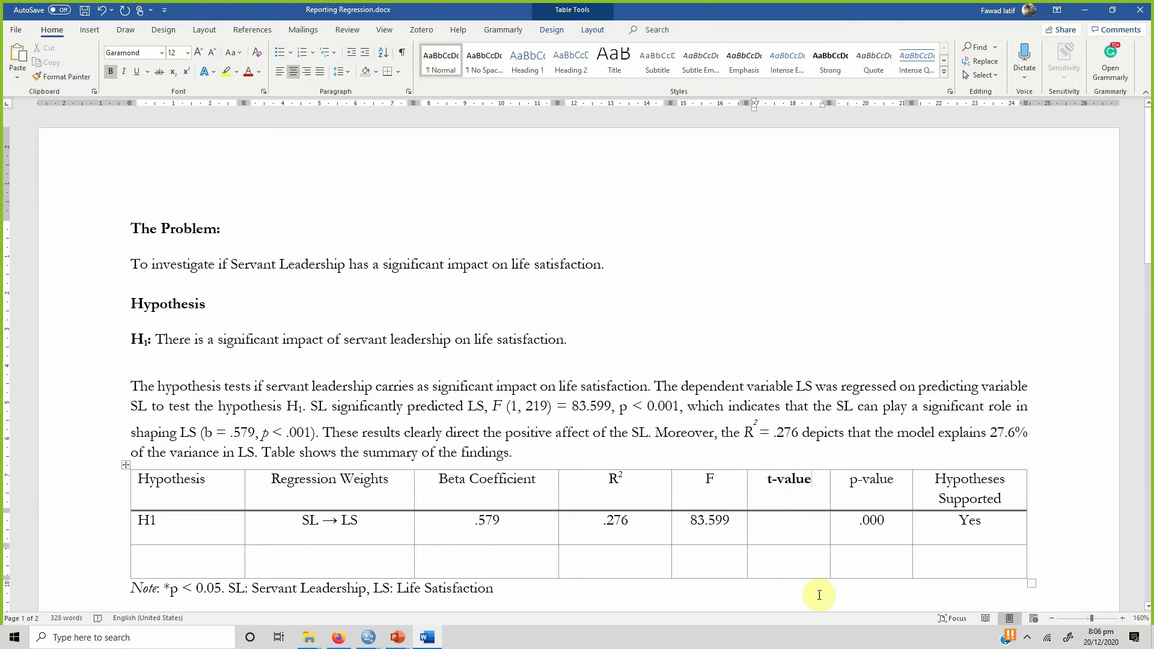
Switch to the SPSS output viewer and delete all of the existing regression output
mouse_move(368, 638)
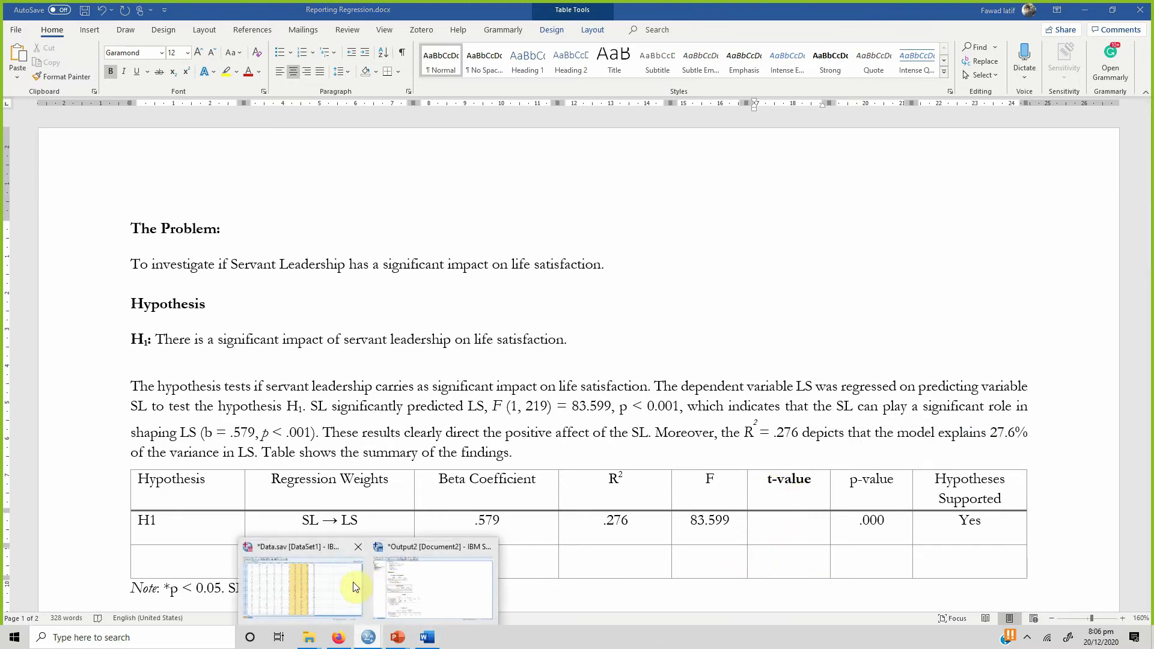
click(349, 592)
click(528, 428)
key(ctrl+a)
key(Delete)
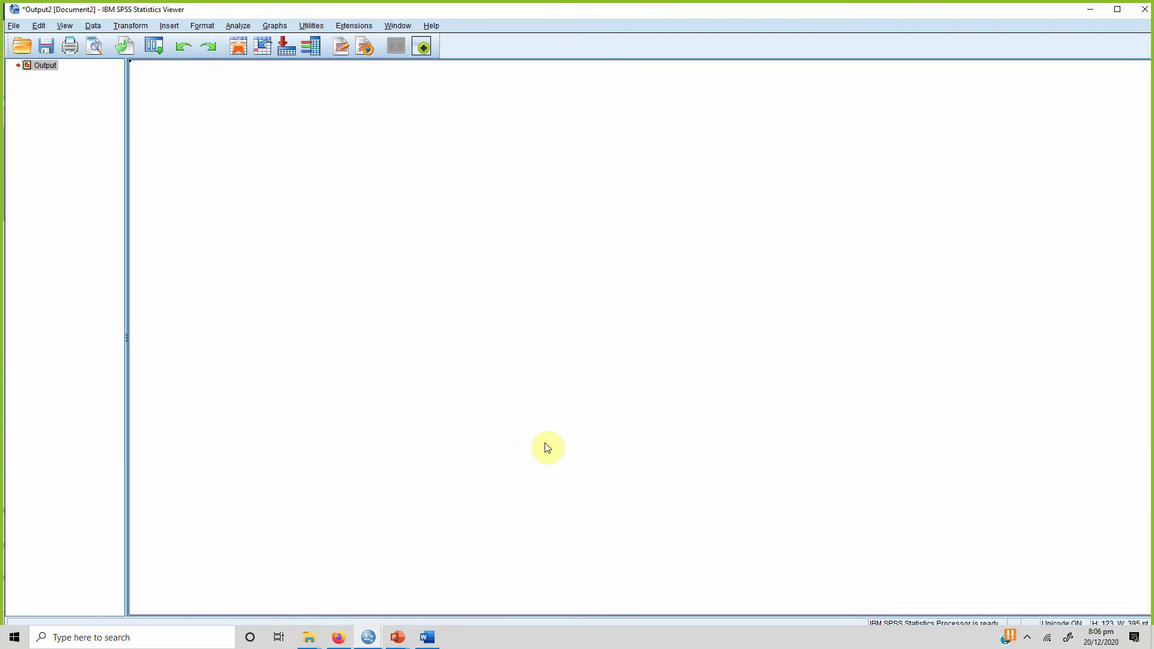
Run a linear regression of LS on the independent variables SL, SE and JS using the Enter method
click(232, 28)
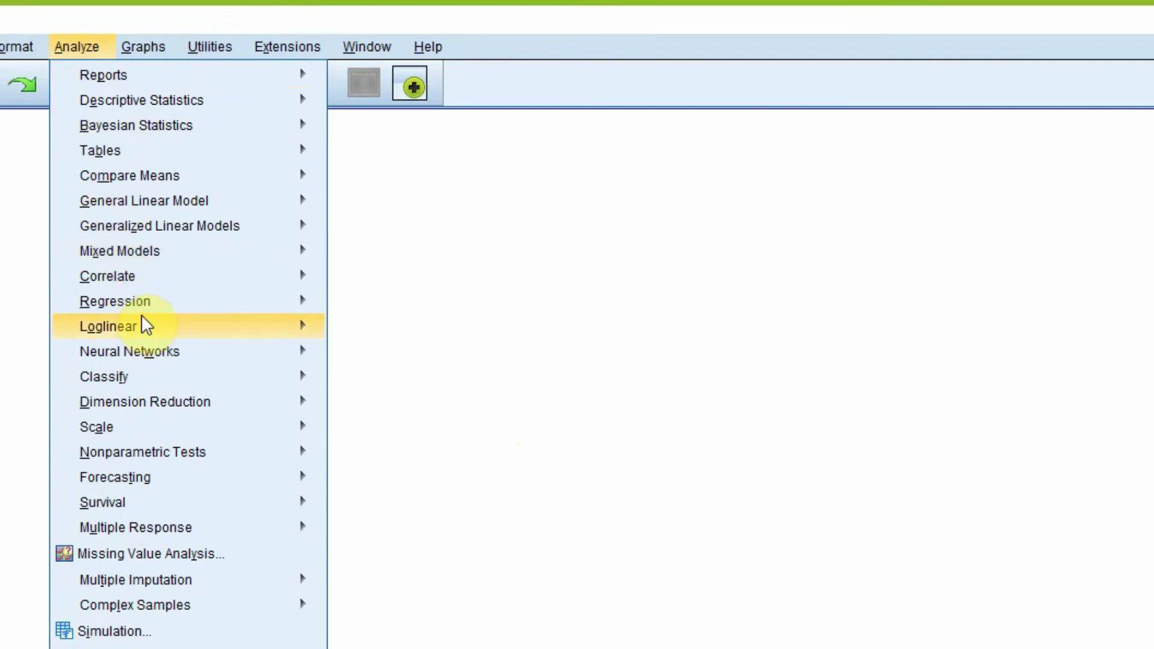
mouse_move(232, 301)
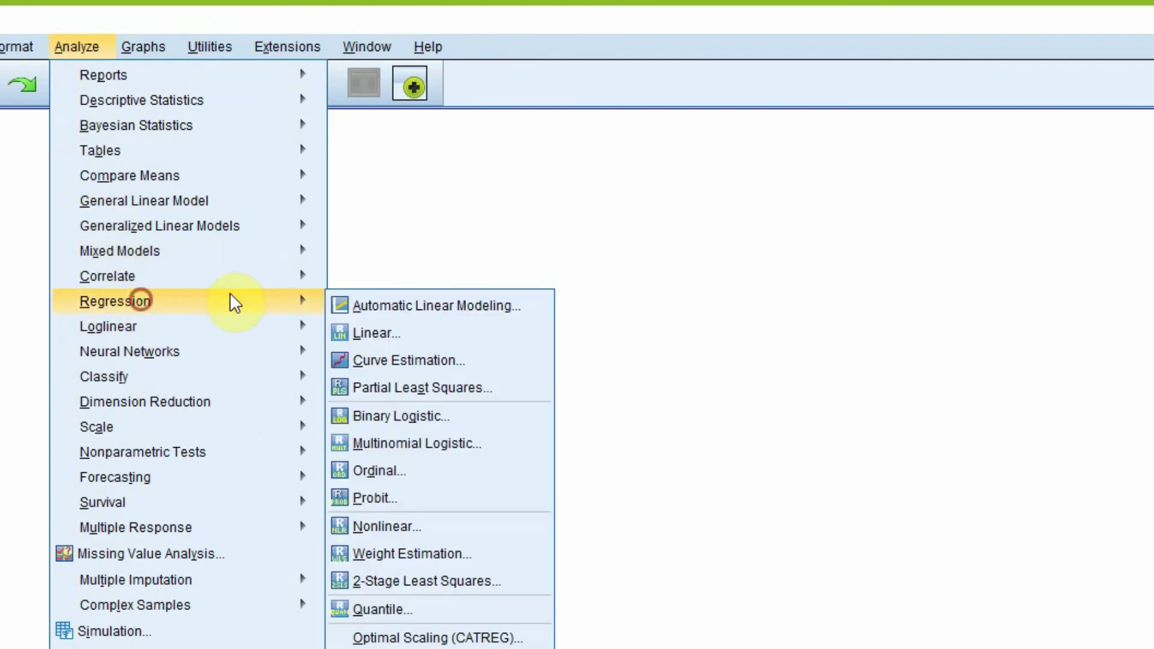
click(399, 333)
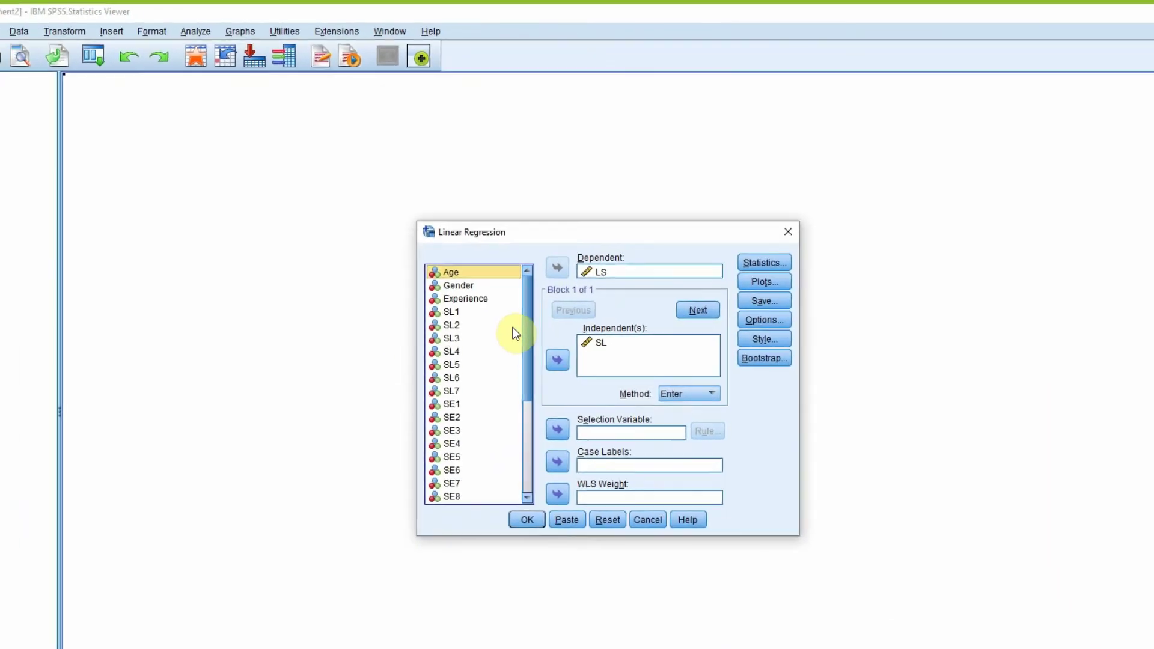
drag(526, 308, 526, 436)
click(445, 470)
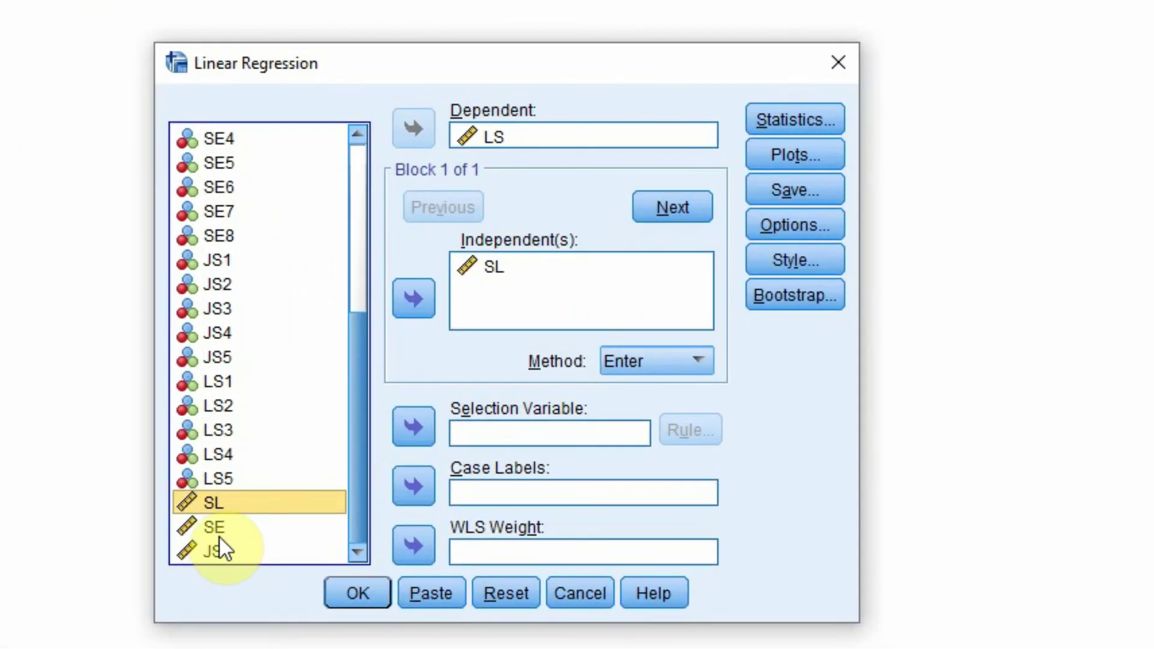
ctrl+click(285, 498)
ctrl+click(285, 507)
click(413, 299)
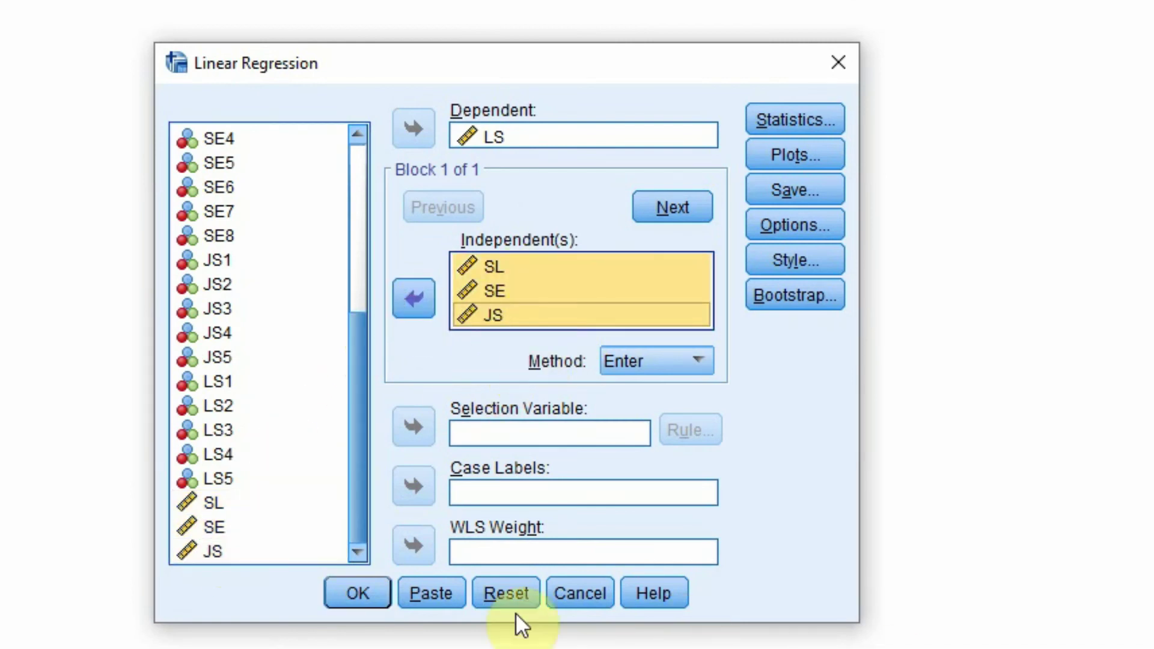
click(382, 595)
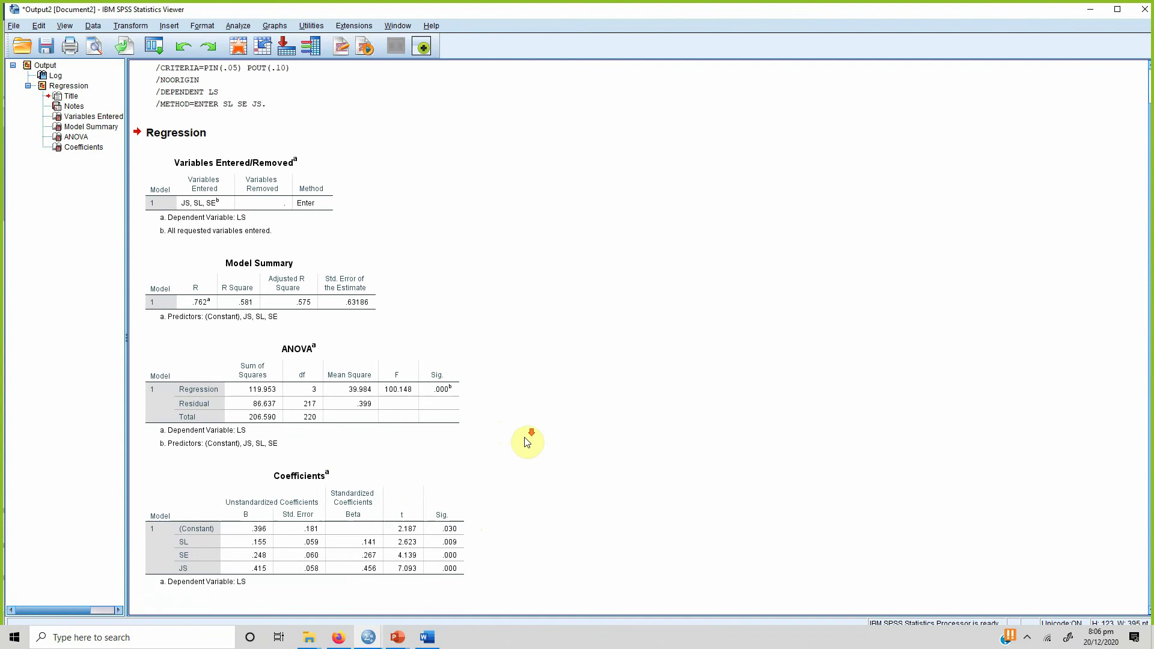
Examine the ANOVA, Model Summary, Variables Entered/Removed and Coefficients tables of the three-predictor regression
click(397, 404)
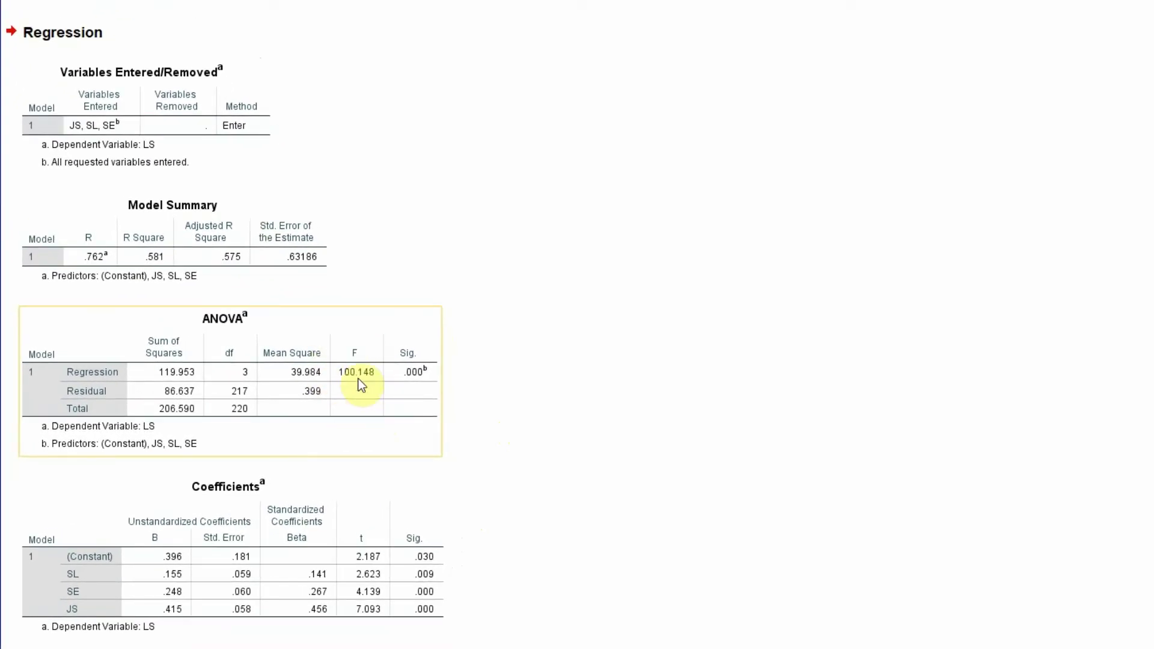
click(152, 257)
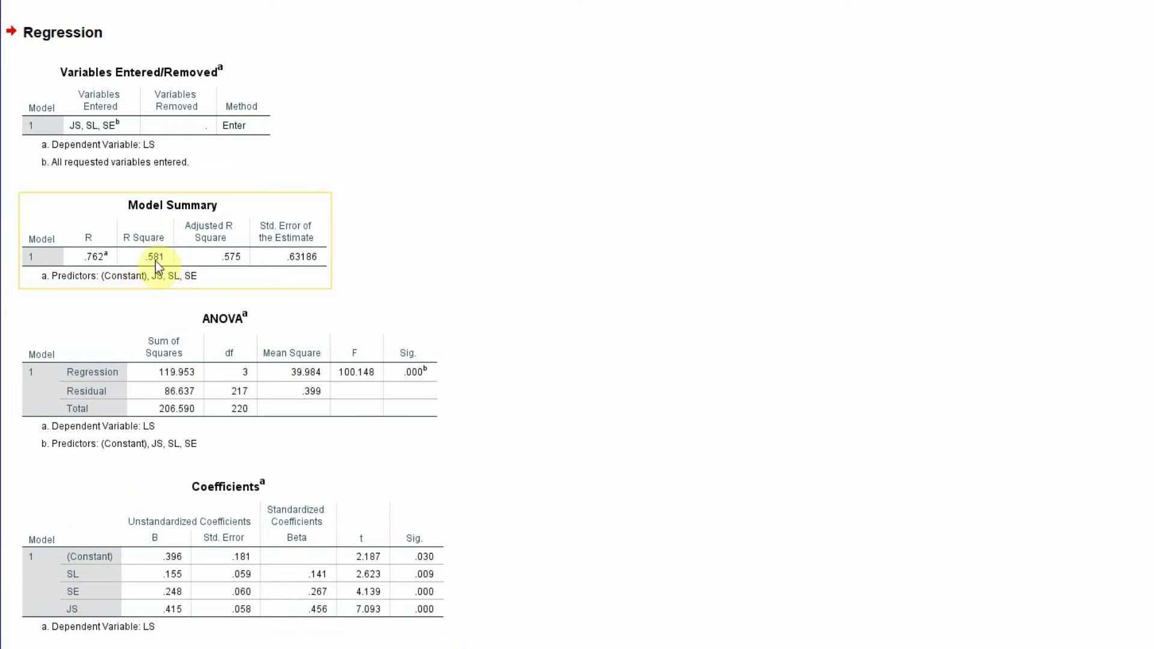
click(112, 125)
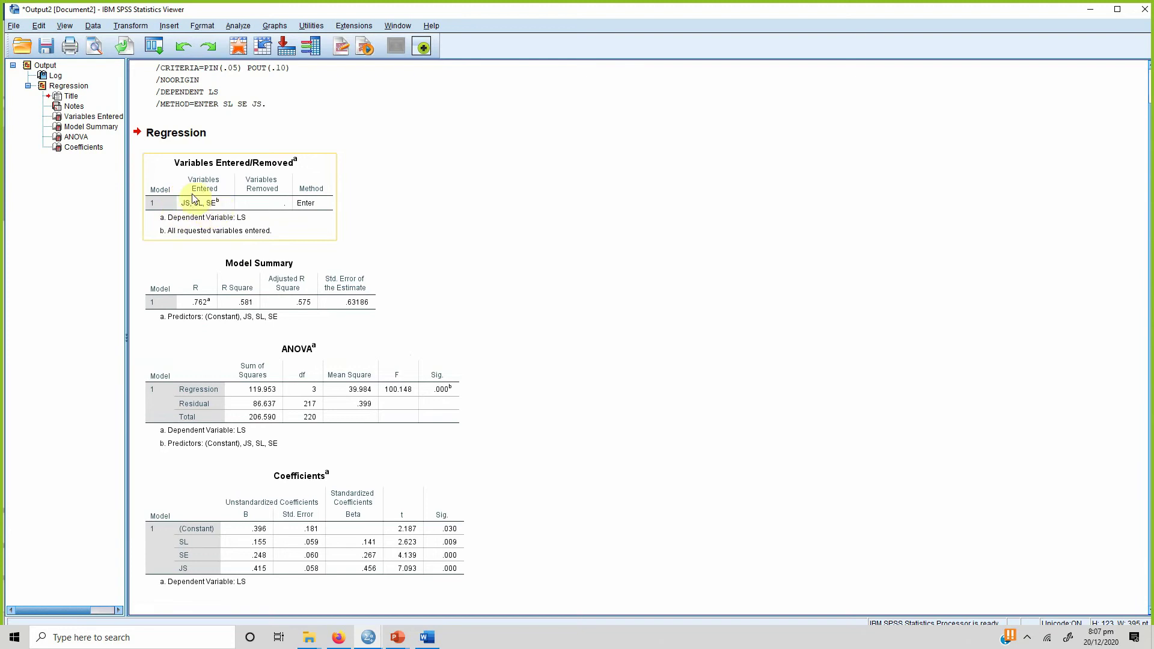
click(382, 441)
click(424, 526)
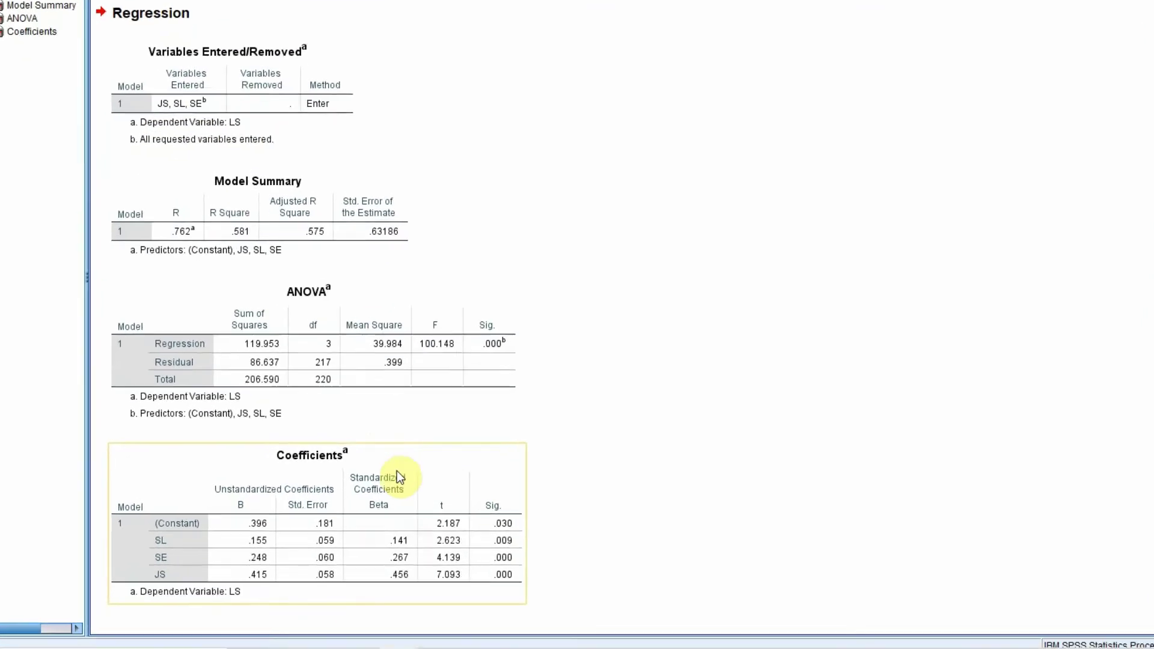
click(627, 191)
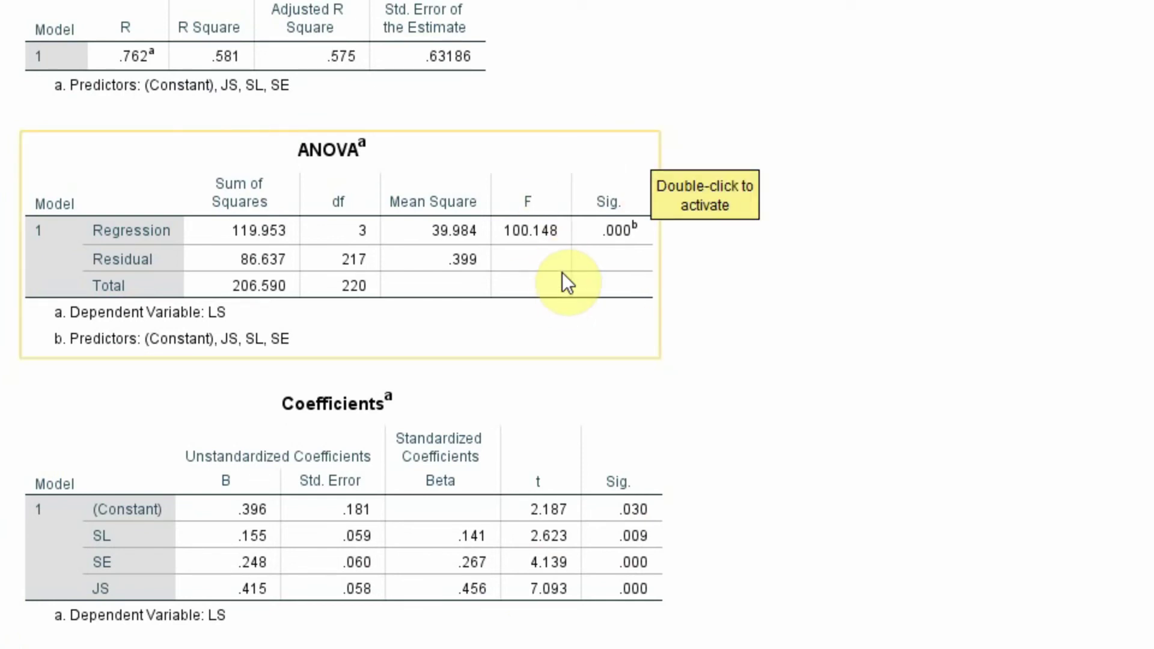
click(554, 460)
click(497, 430)
click(397, 342)
Copy the SPSS Coefficients table into the Word report, below the note under the results table
click(403, 446)
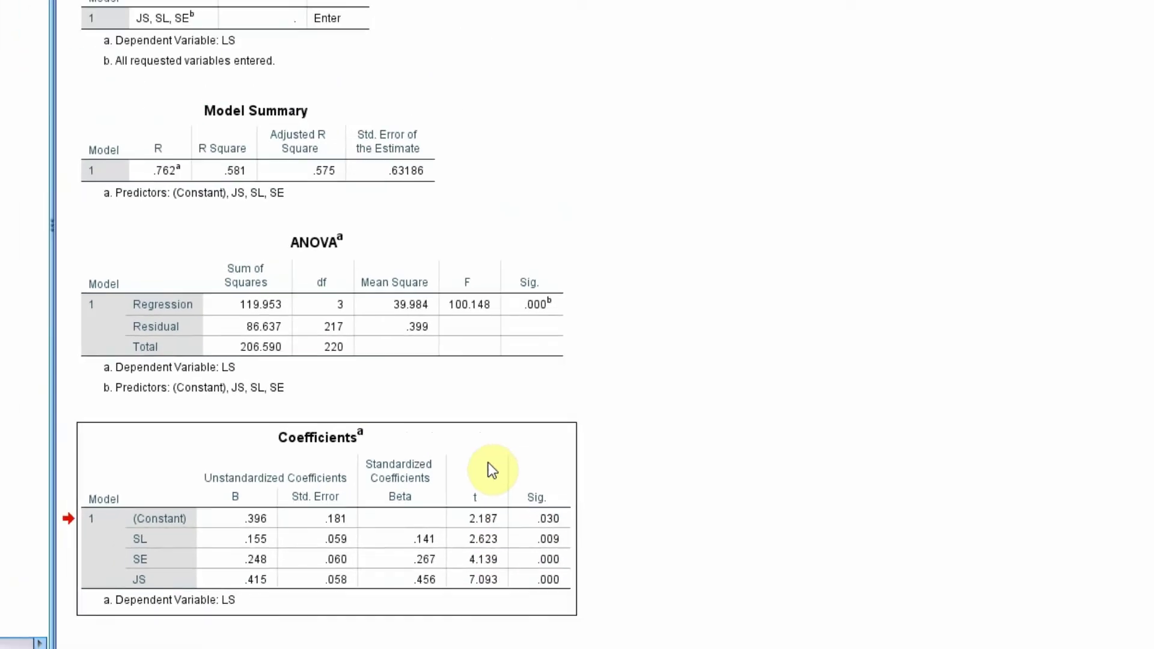
click(429, 636)
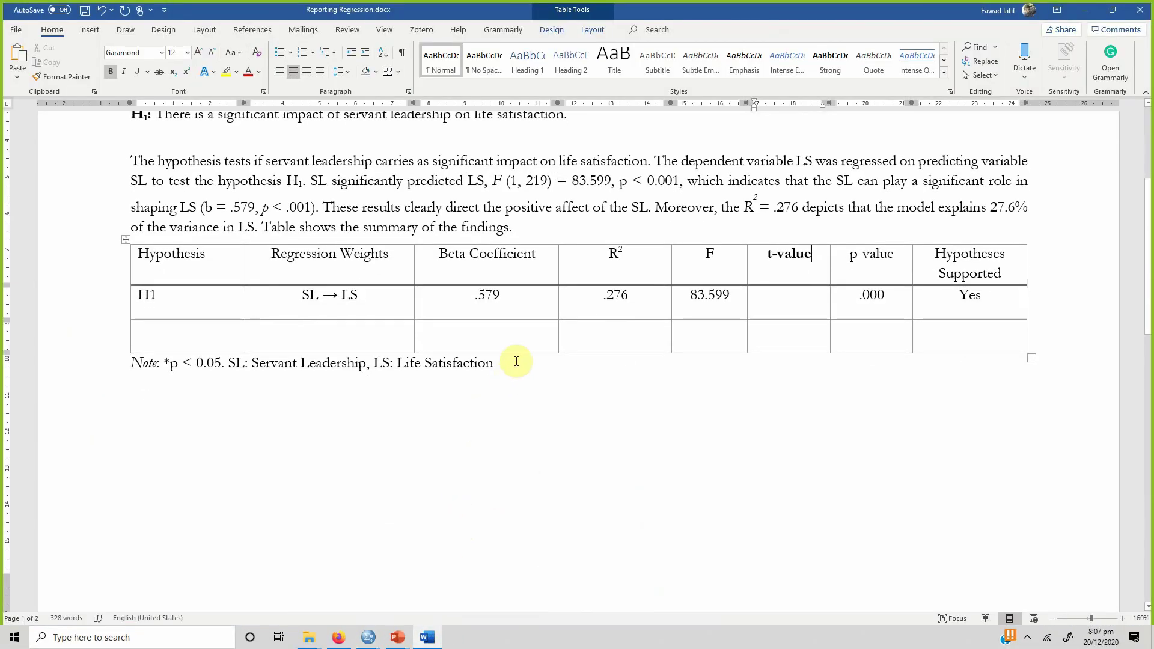
click(516, 361)
click(516, 361)
key(Return)
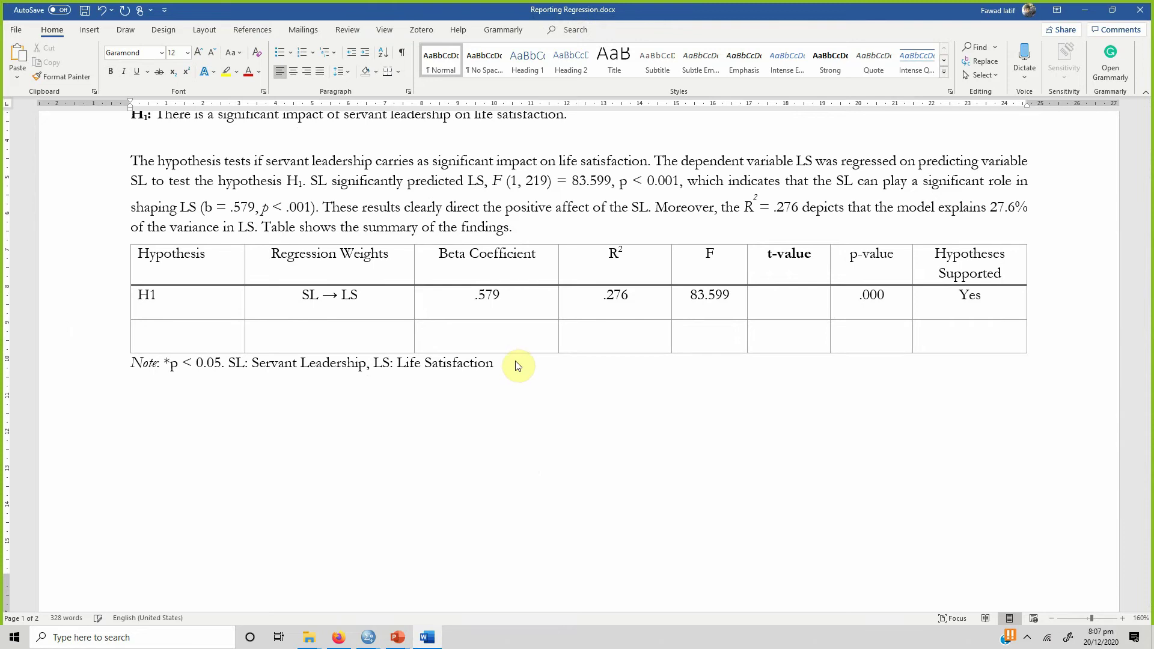
key(ctrl+v)
Review the interpretation paragraph above the results table, including its reference to hypothesis H1
scroll(609, 397, up, 6)
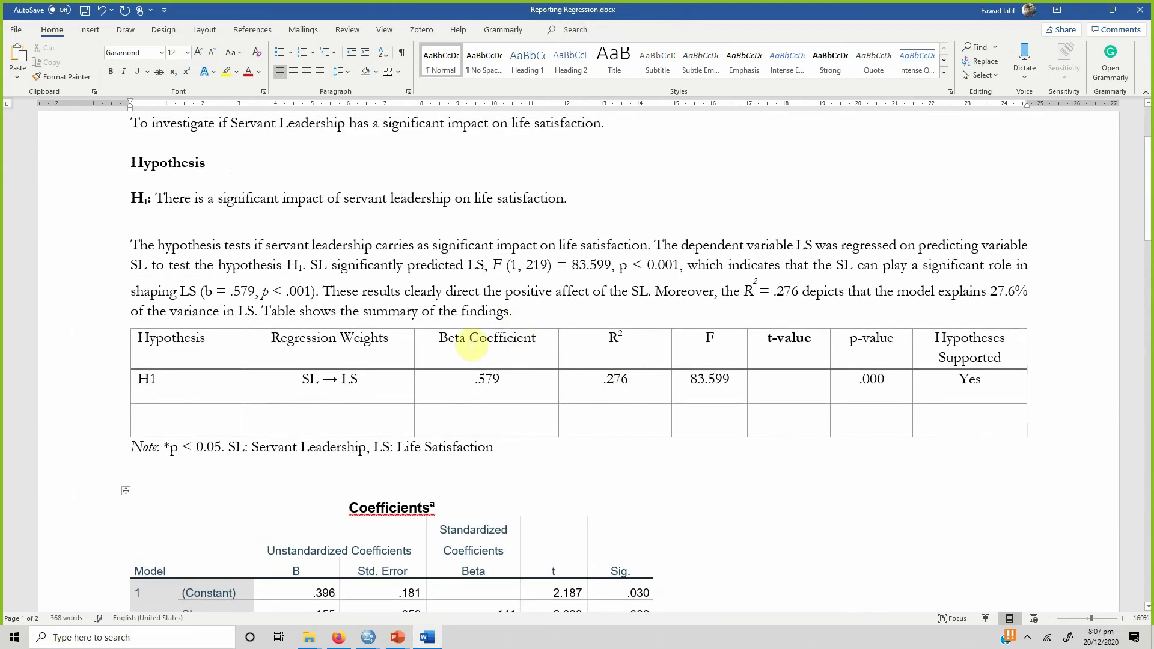
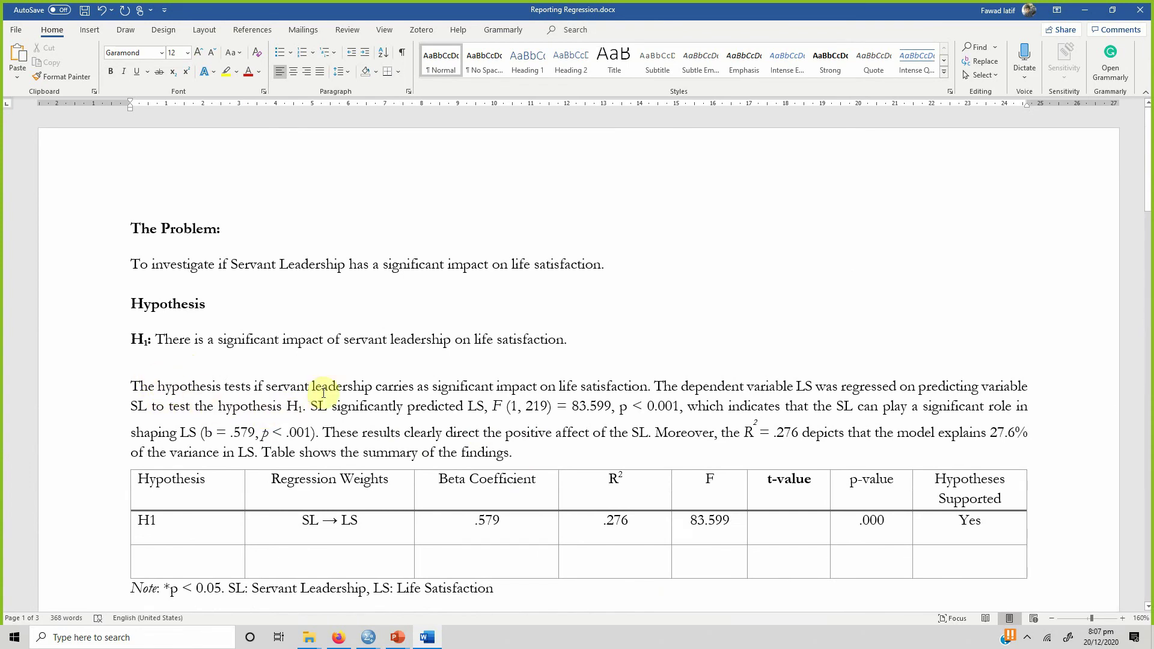
drag(287, 406, 252, 450)
click(488, 434)
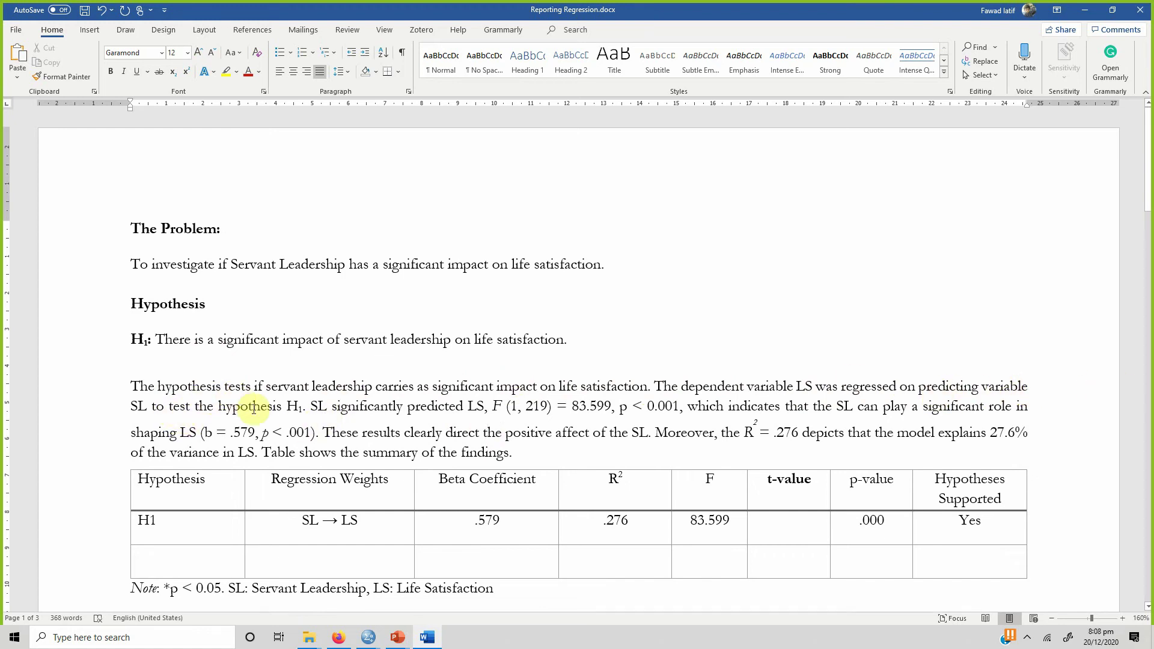
double_click(300, 409)
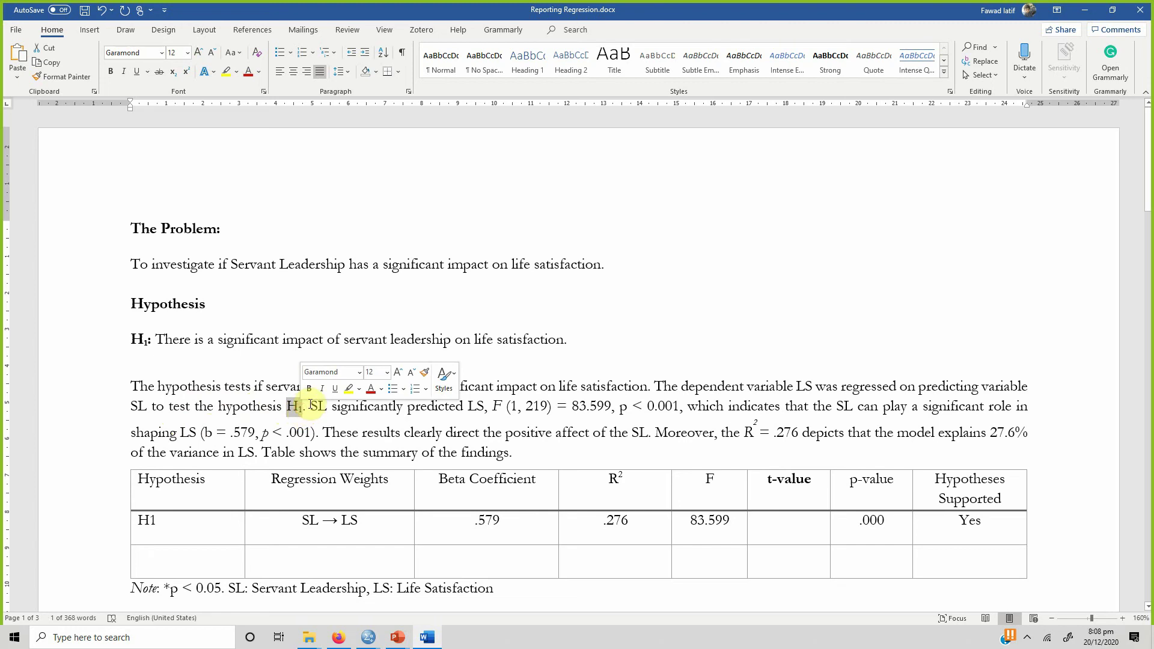
drag(129, 387, 260, 452)
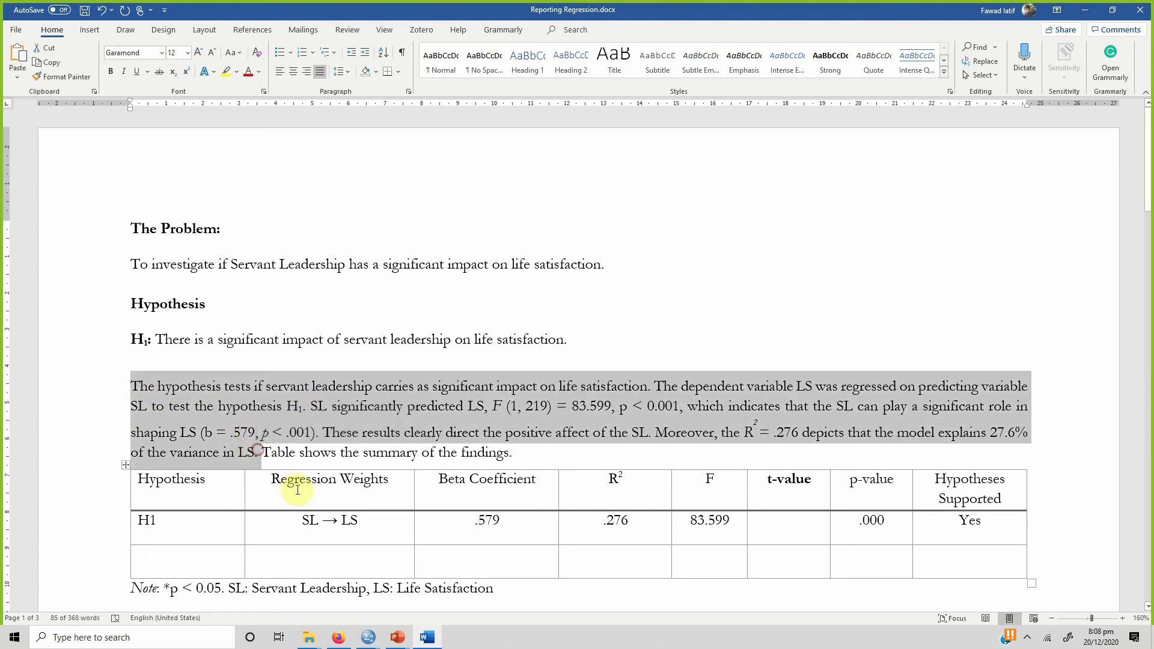
click(456, 415)
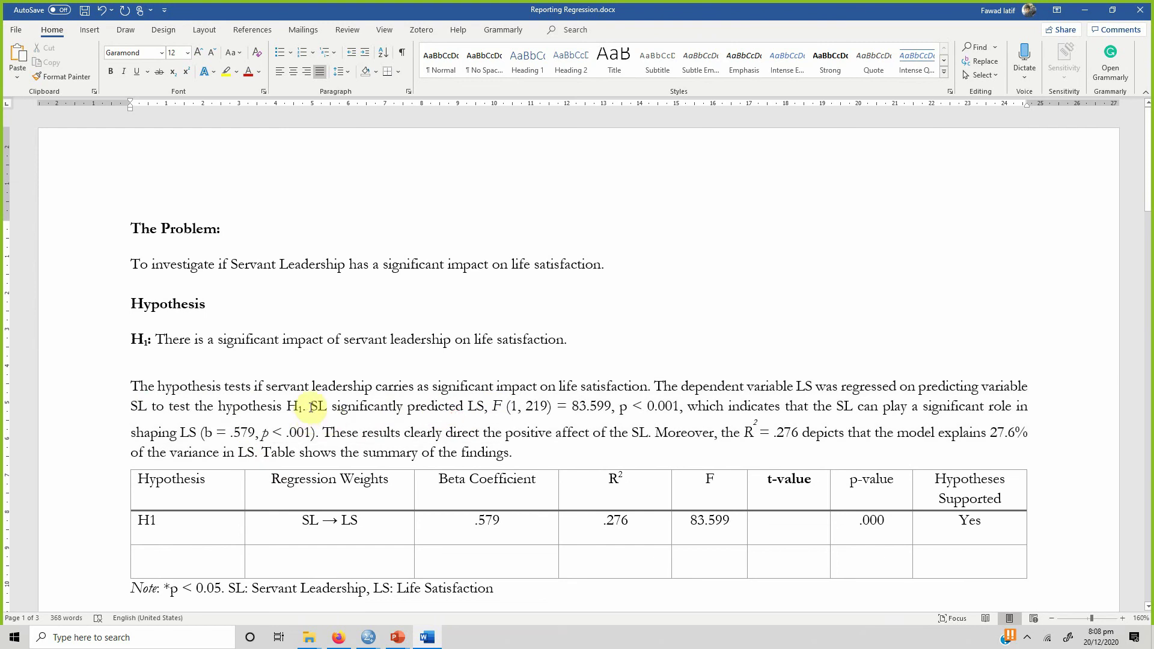
Examine the sentence reporting that SL predicted LS, checking its F degrees of freedom against the SPSS ANOVA table
double_click(318, 407)
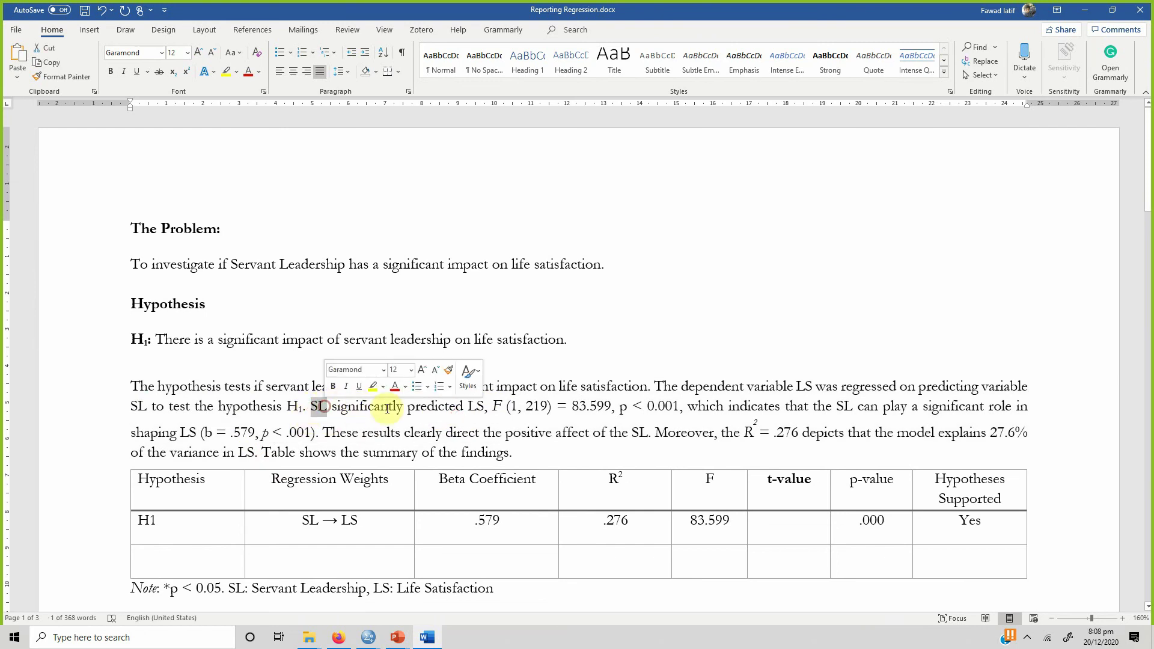
double_click(474, 406)
double_click(496, 406)
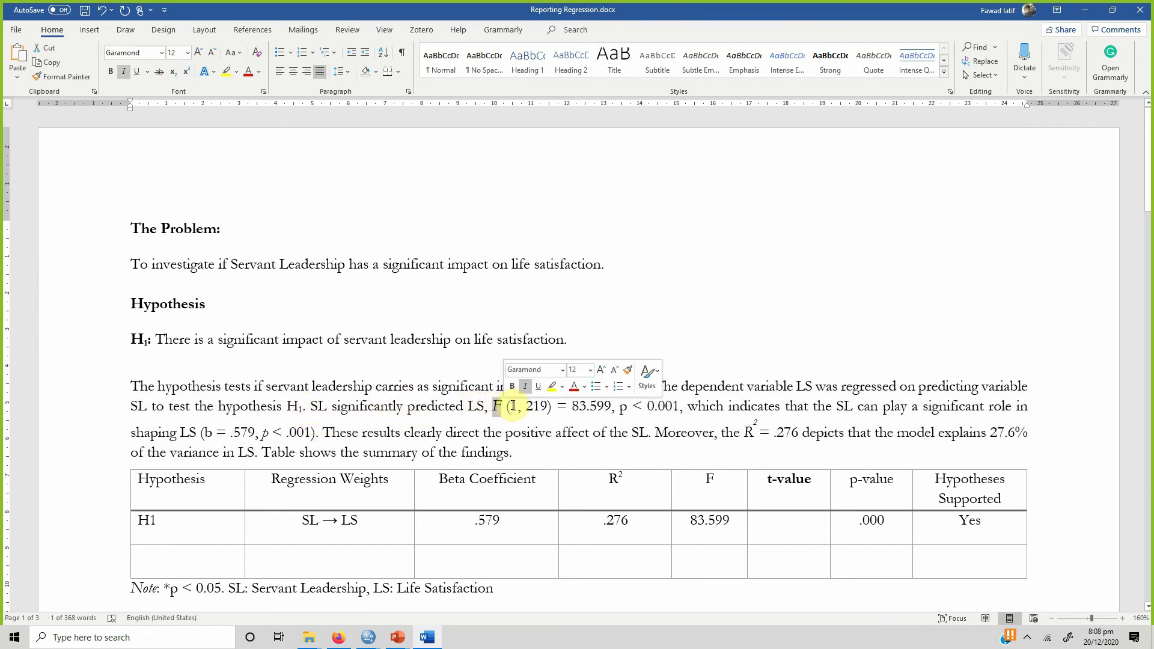
double_click(513, 407)
double_click(541, 408)
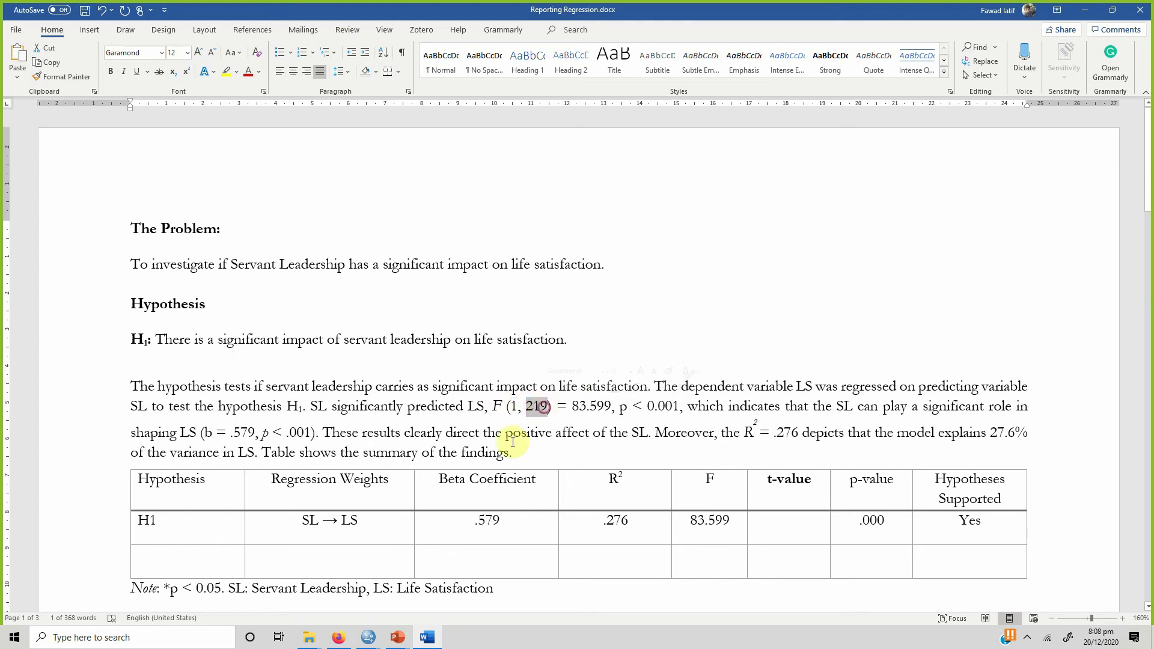
click(368, 637)
click(401, 576)
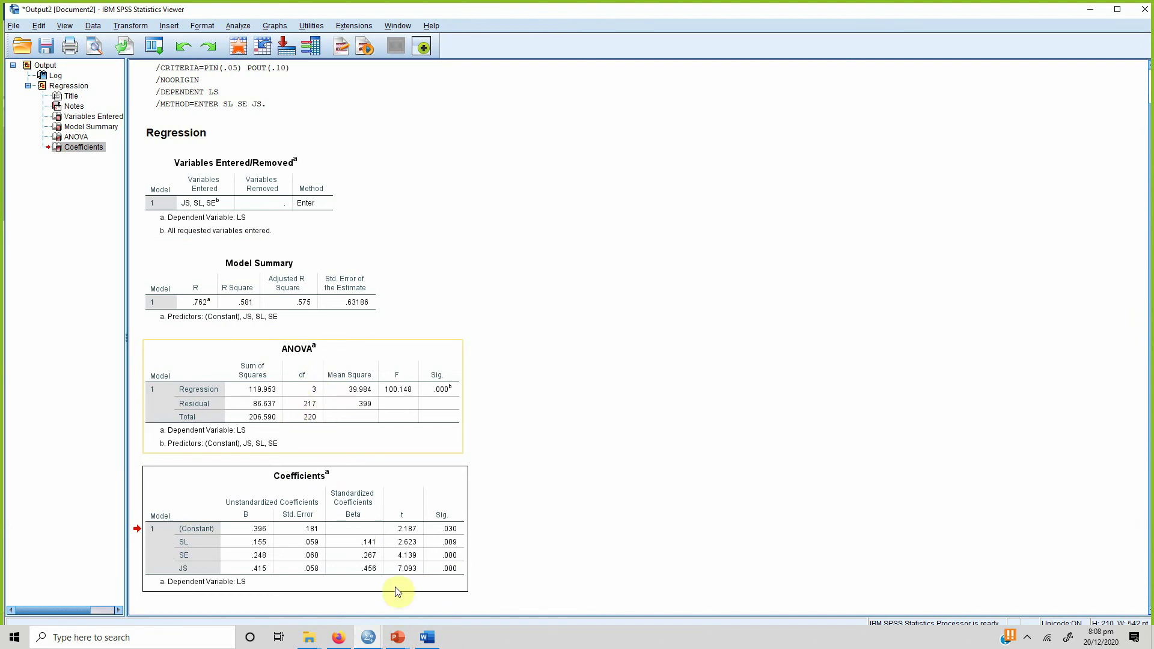
click(432, 637)
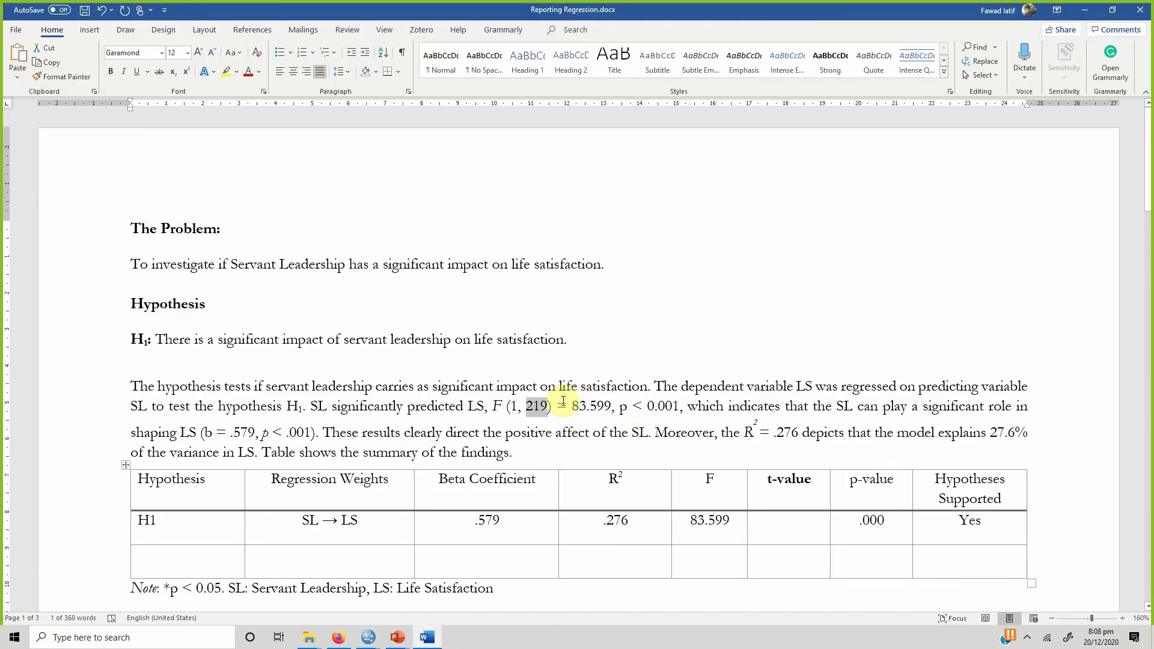
Review the F value and significance level in the paragraph, comparing the latter with the table's p-value
drag(571, 407, 611, 406)
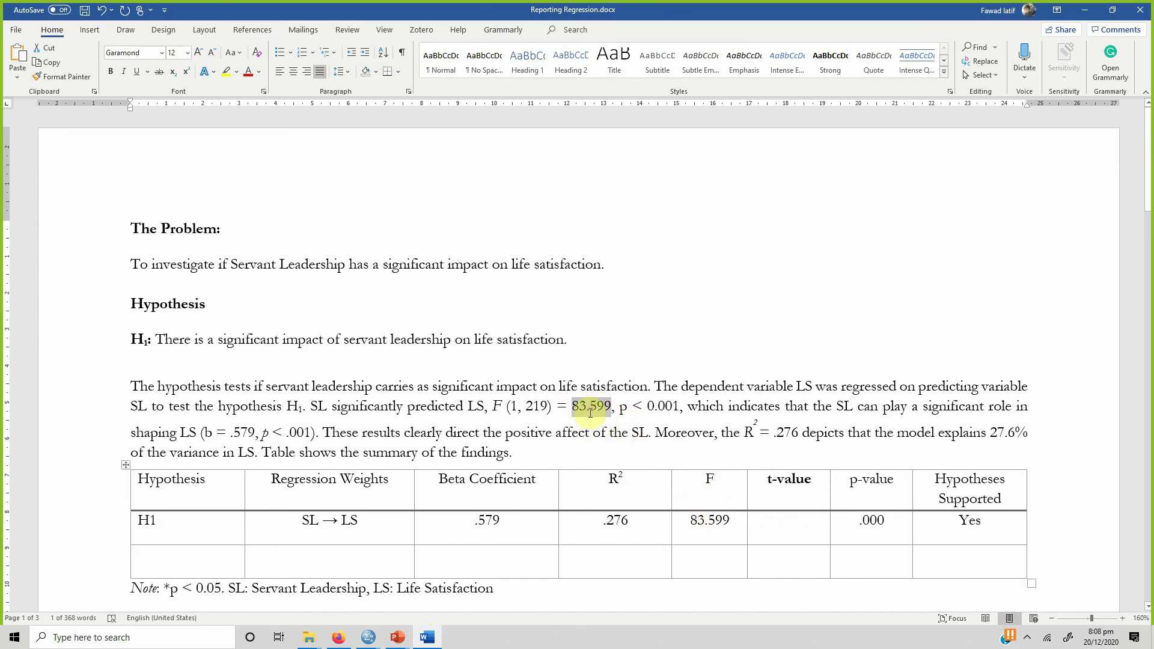
drag(632, 407, 663, 406)
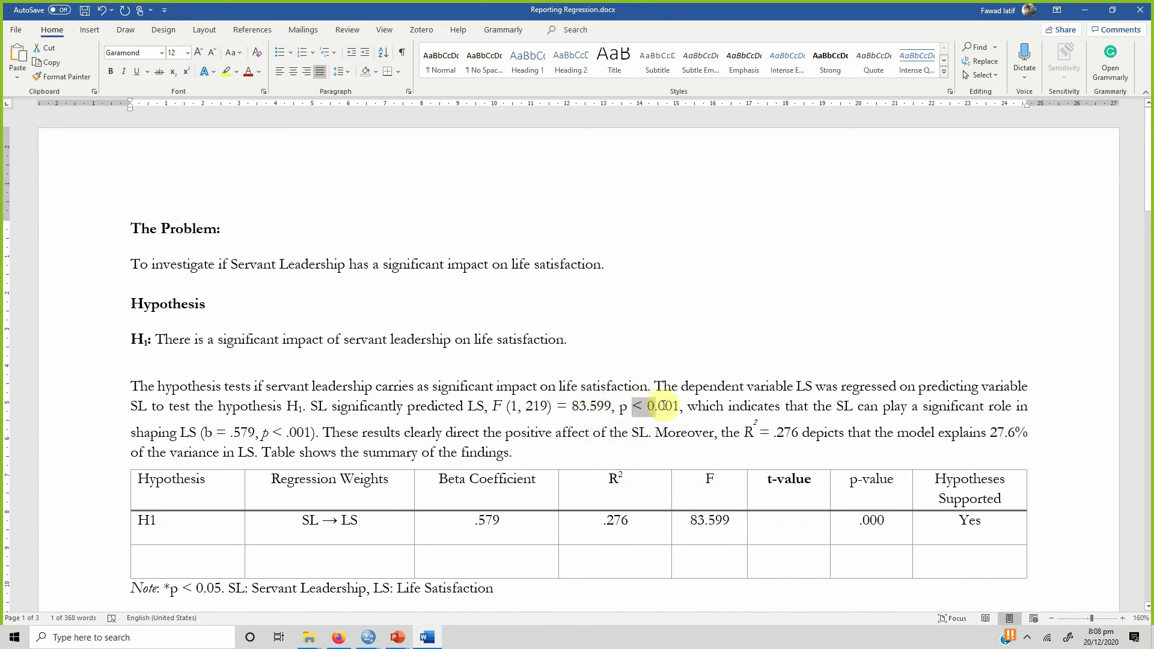
drag(859, 521, 887, 520)
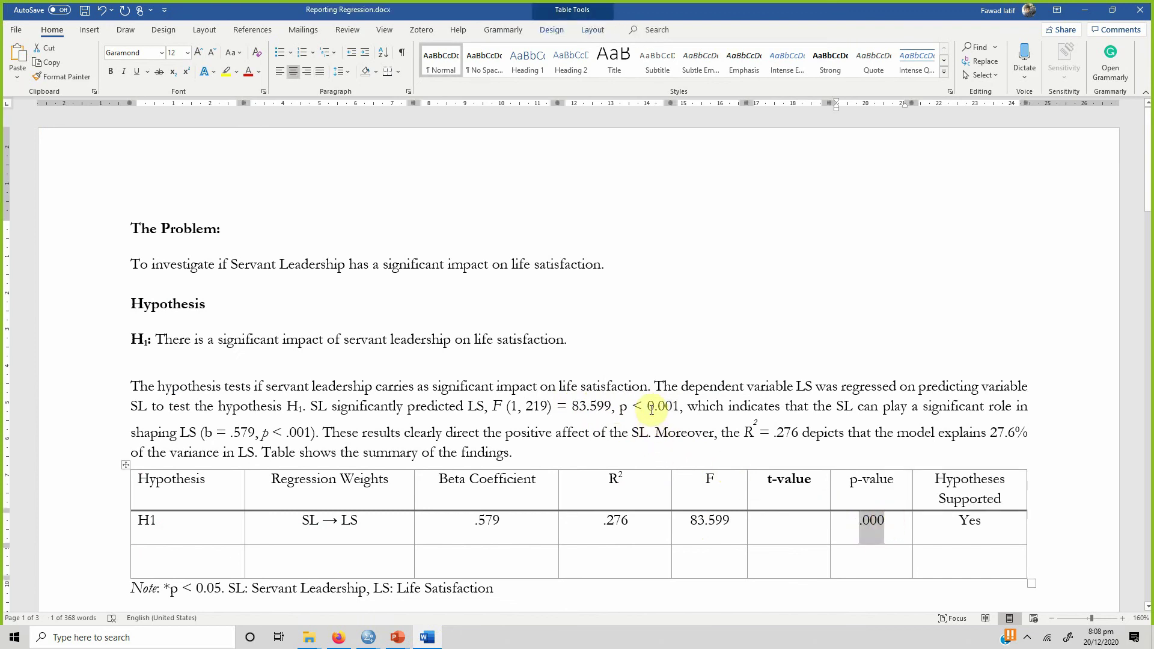
drag(648, 407, 672, 407)
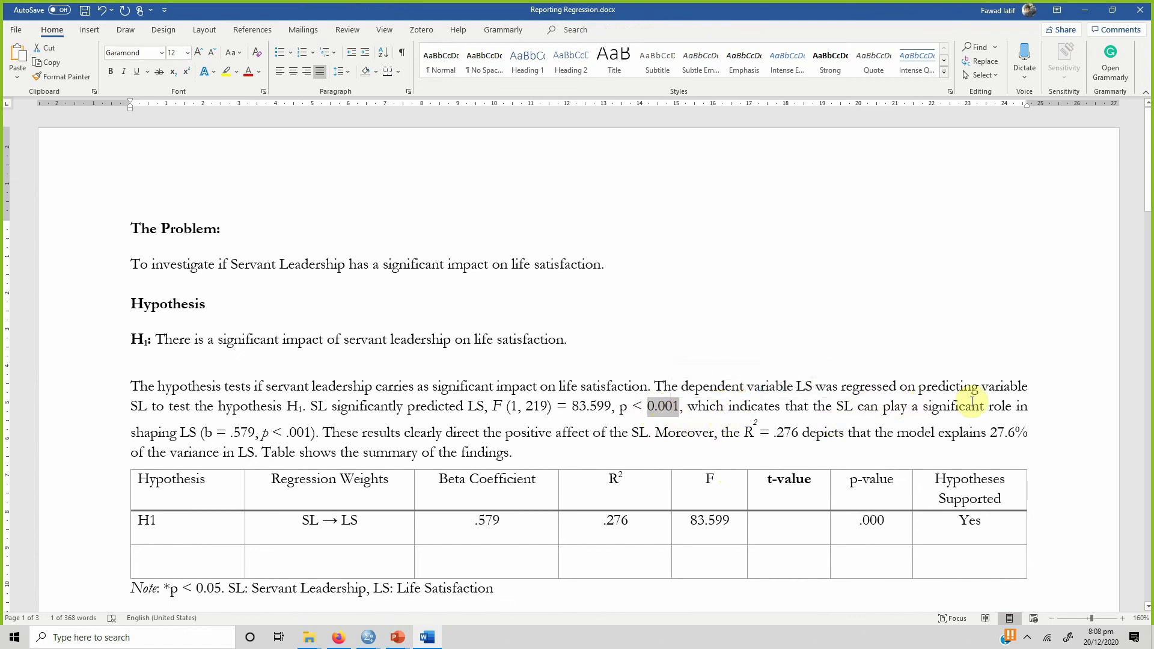
Examine the b coefficient and its p-value reported in parentheses after "shaping LS" in the interpretation paragraph
click(195, 432)
drag(204, 433, 310, 430)
click(311, 435)
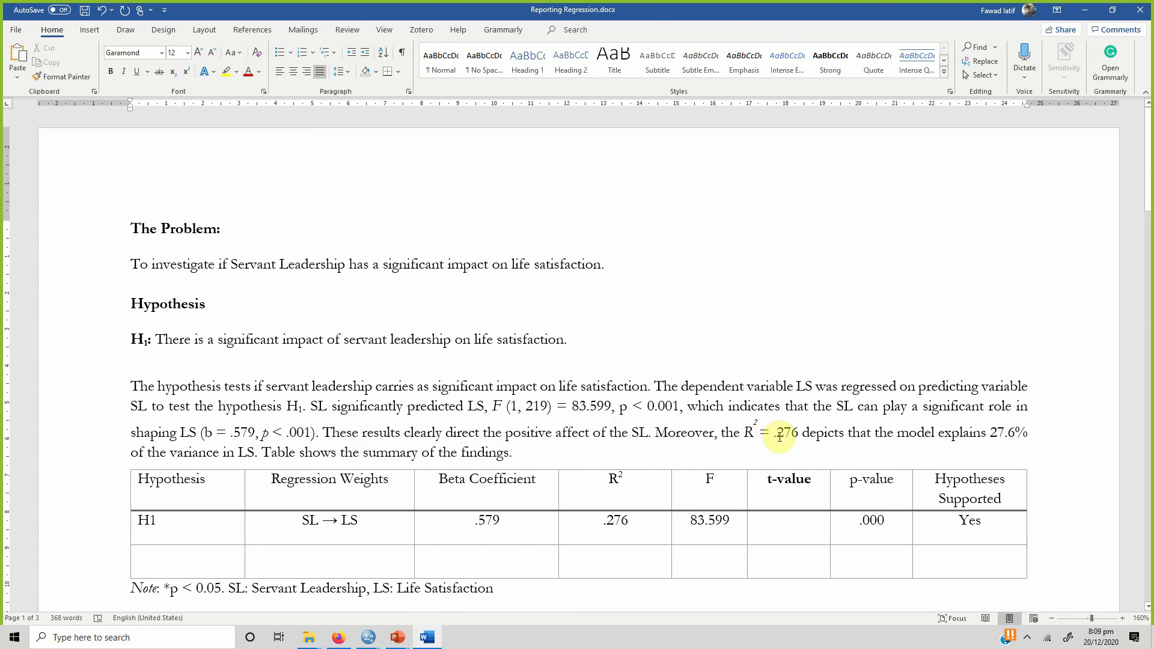
Review the R² value and the percentage of LS variance explained in the paragraph, along with the tables below it
drag(775, 432, 802, 433)
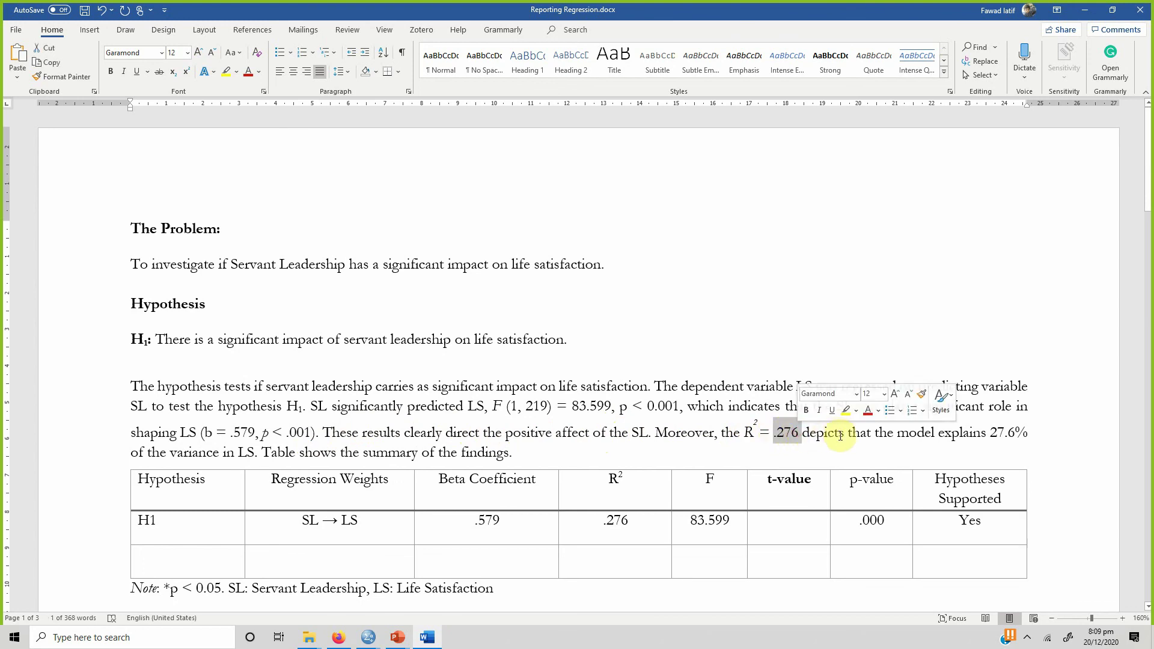
click(991, 430)
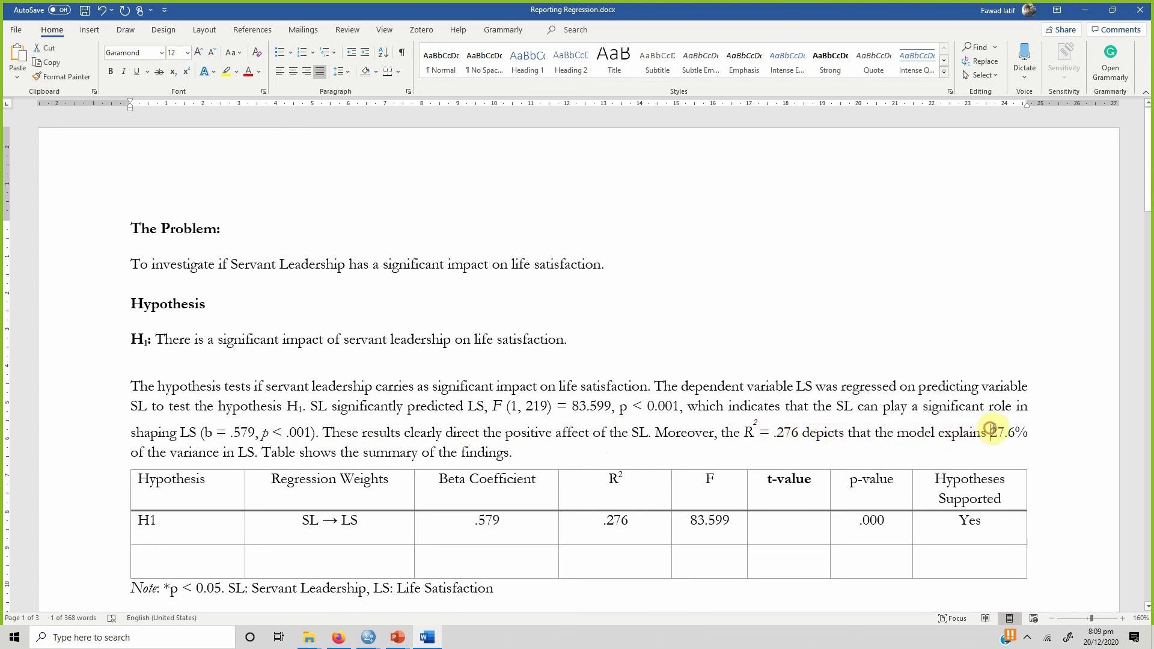
drag(1008, 429, 1029, 433)
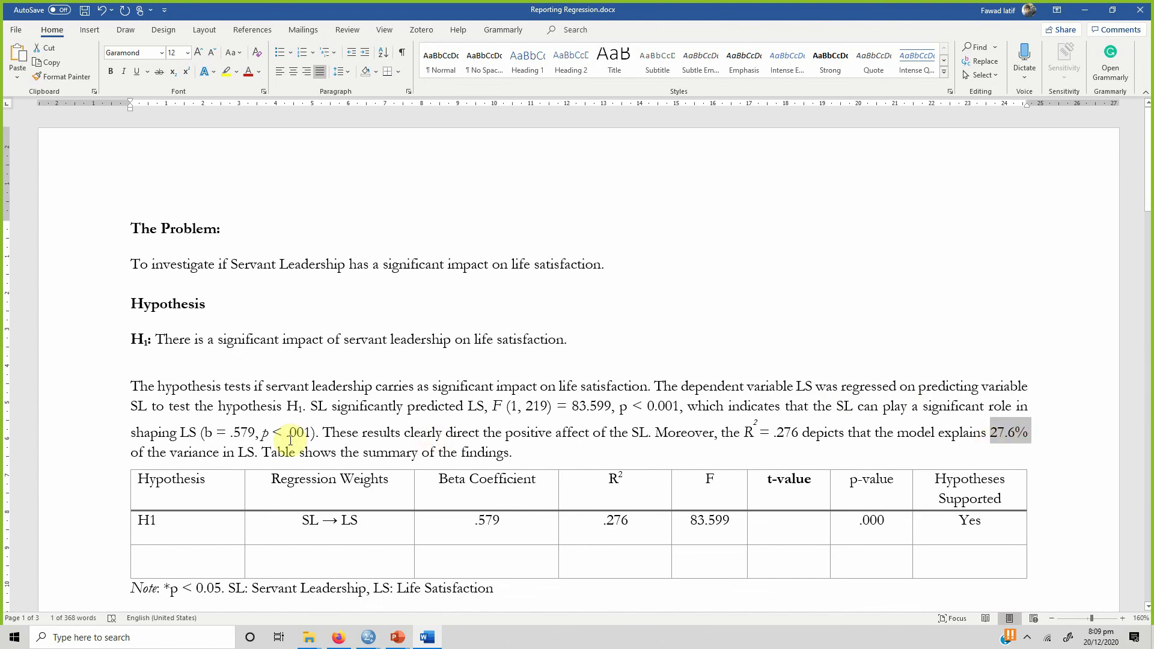
click(252, 454)
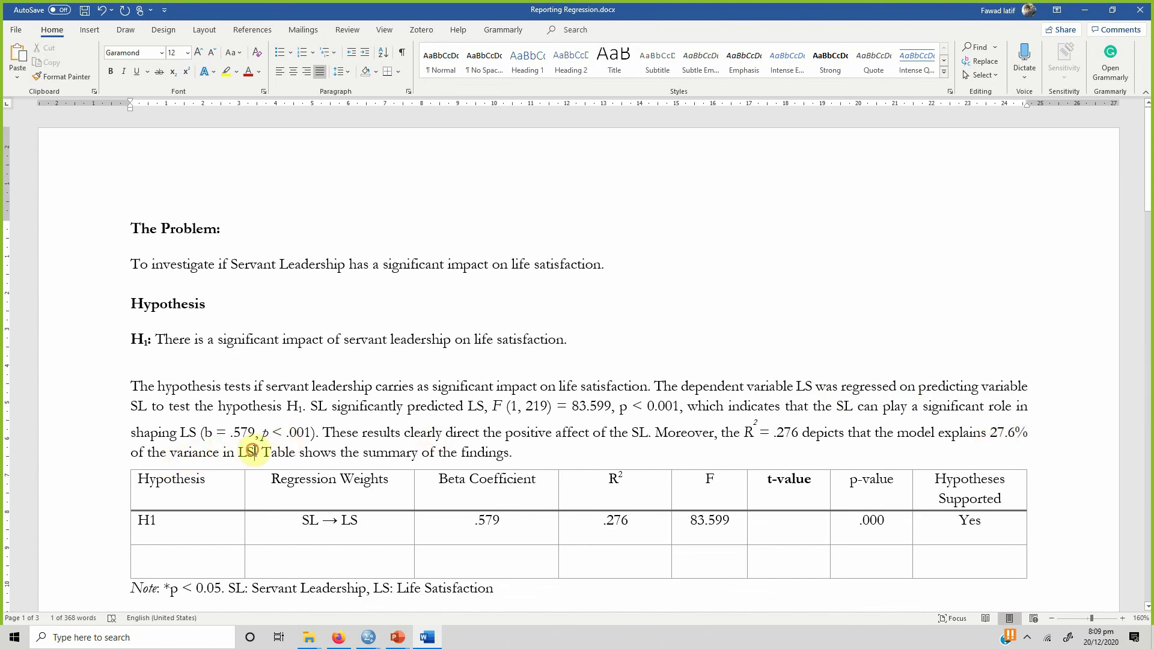
scroll(420, 454, down, 3)
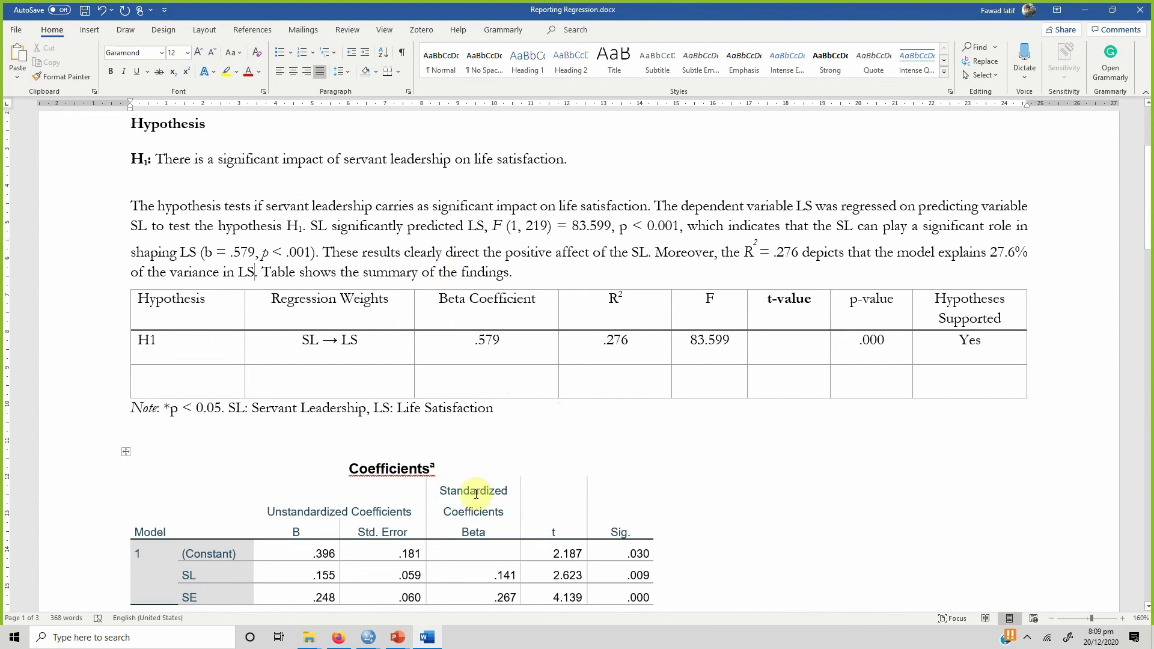
scroll(383, 516, down, 1)
scroll(395, 426, up, 4)
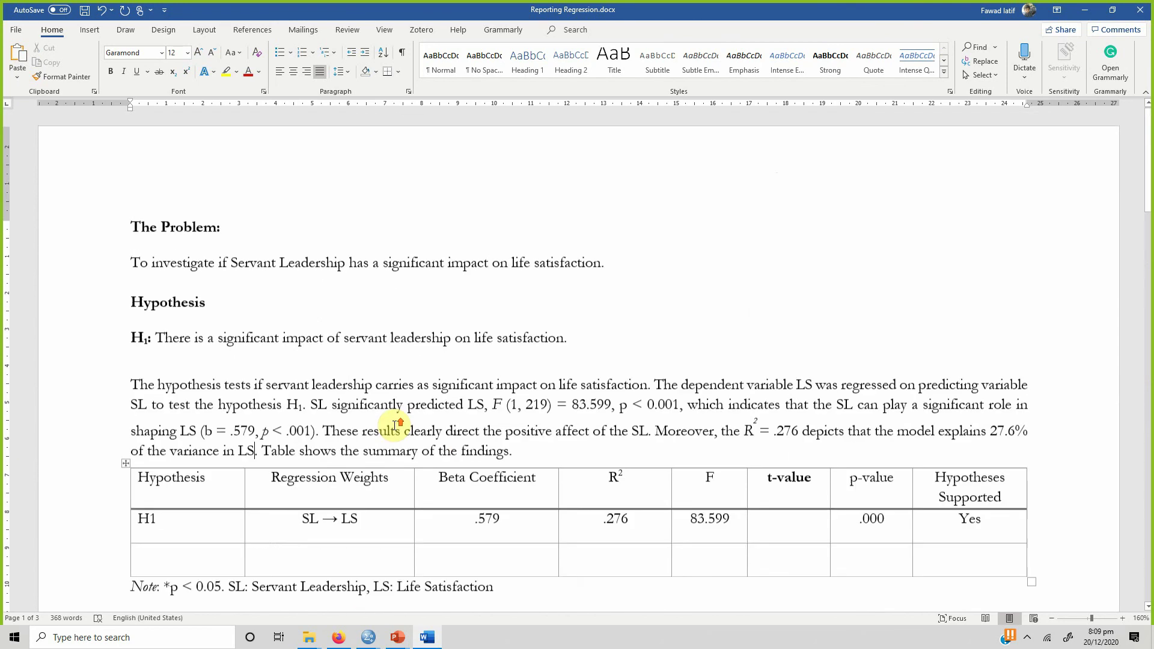